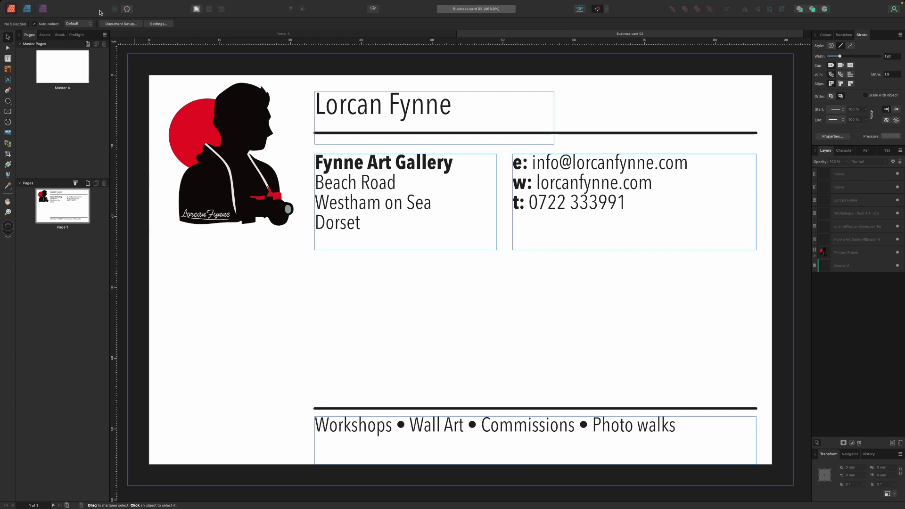
# Save a copy of the business card as 'Poster design' in the 03 Poster folder
pyautogui.moveTo(81, 2)
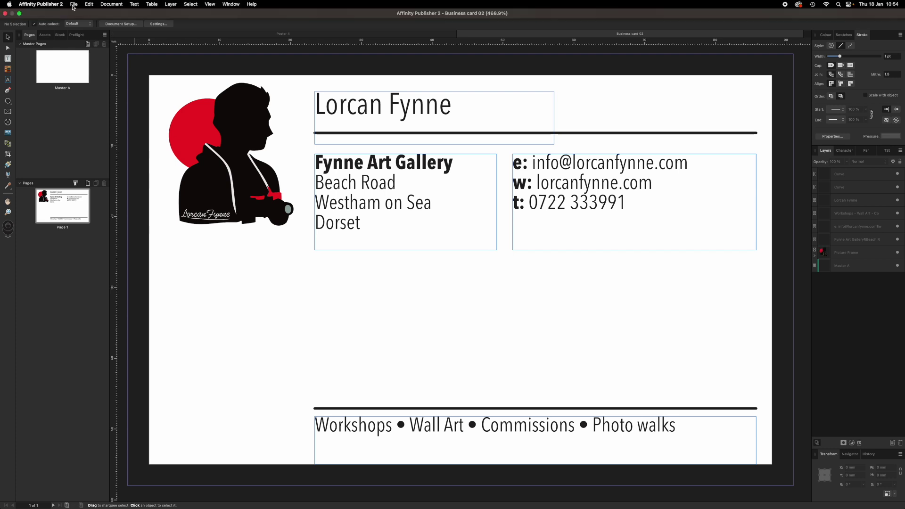
pyautogui.click(73, 6)
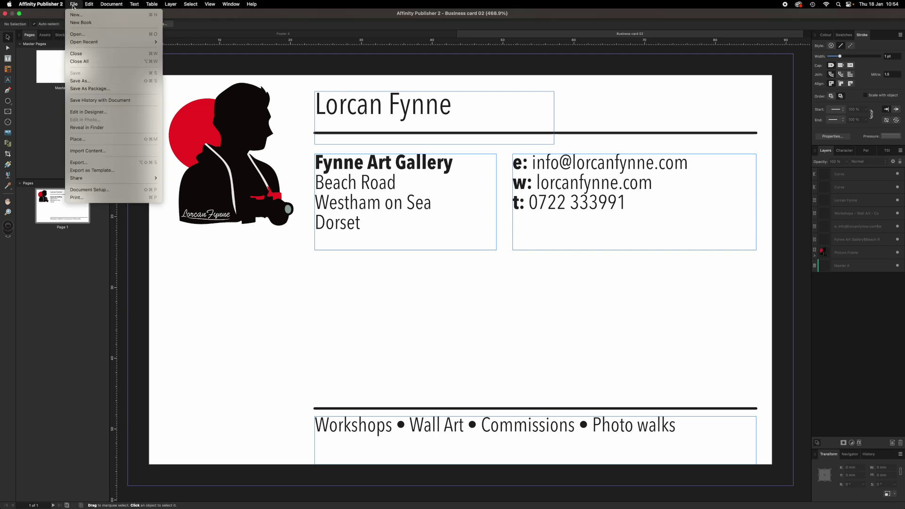
pyautogui.click(84, 81)
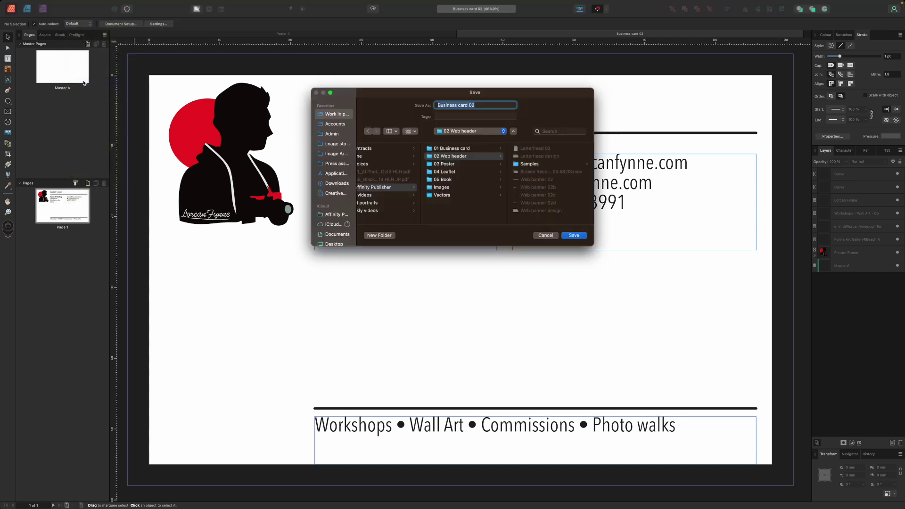
pyautogui.write('Poster design')
pyautogui.click(453, 164)
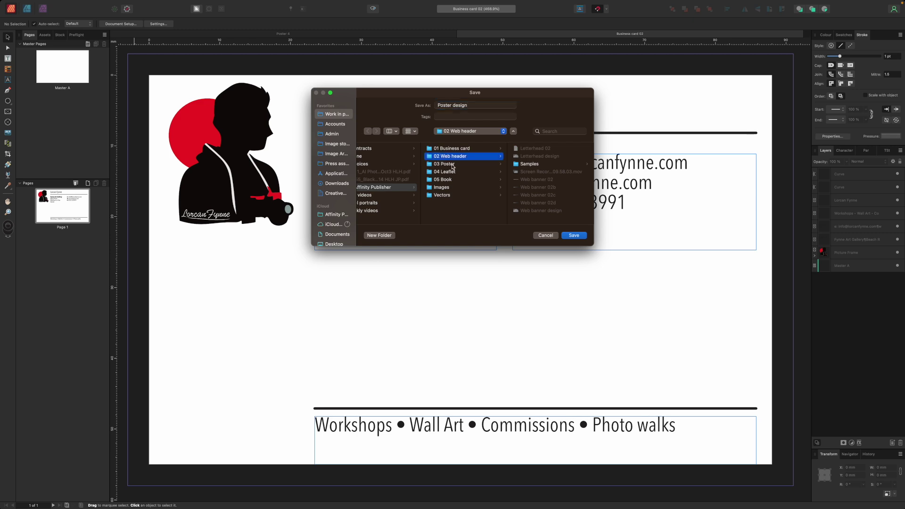
pyautogui.click(573, 235)
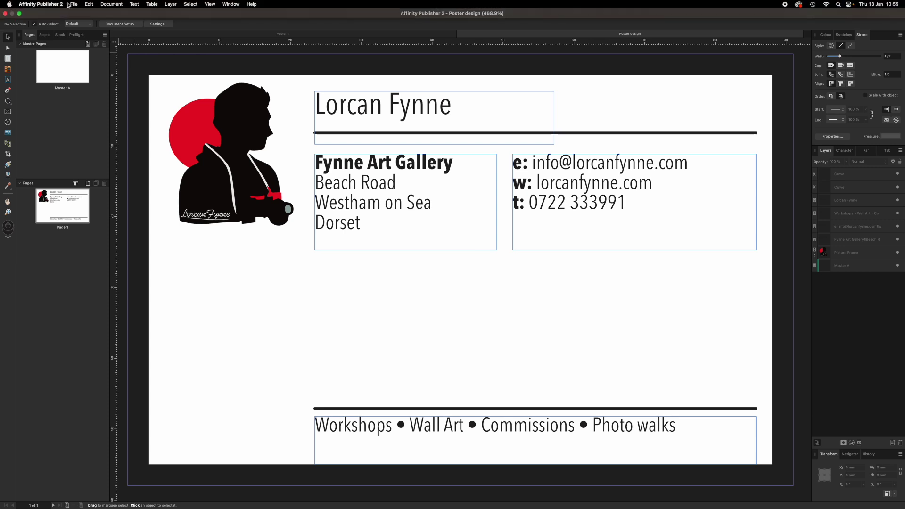
# Change the document page size to A3 in portrait orientation
pyautogui.click(74, 4)
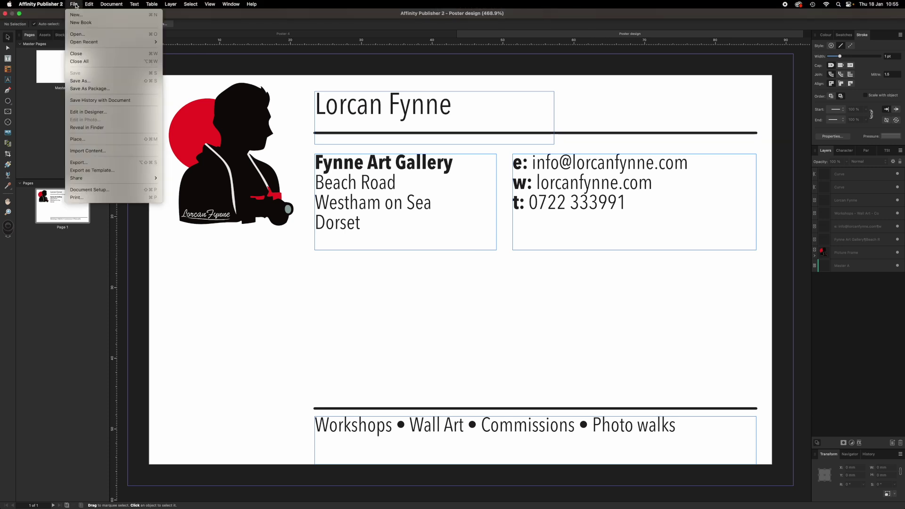
pyautogui.click(92, 192)
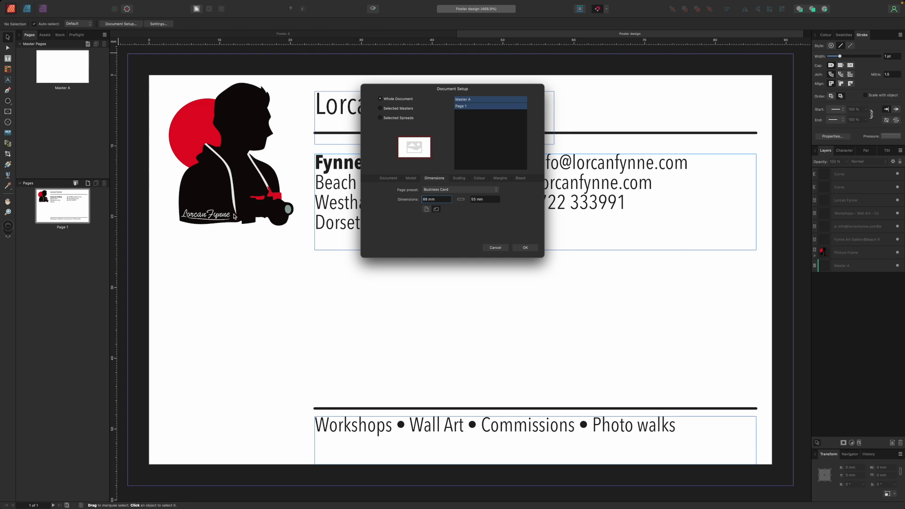
pyautogui.click(434, 191)
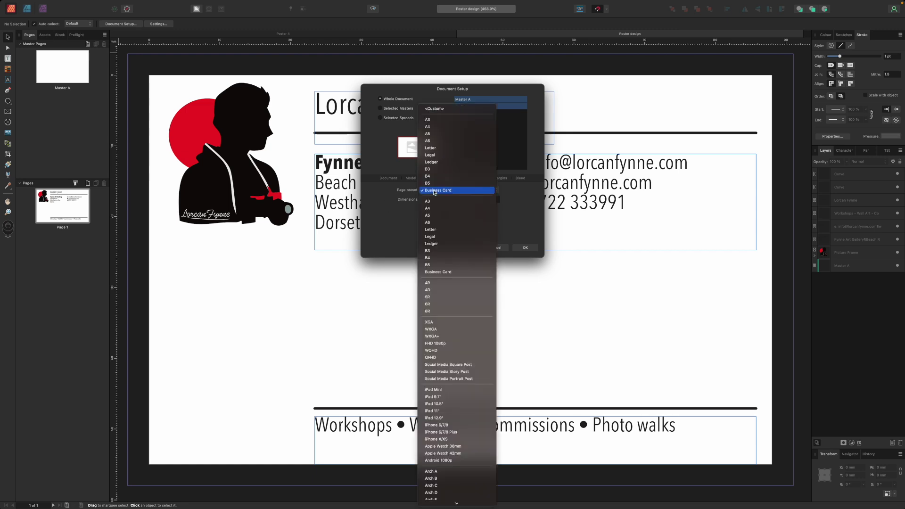
pyautogui.click(439, 121)
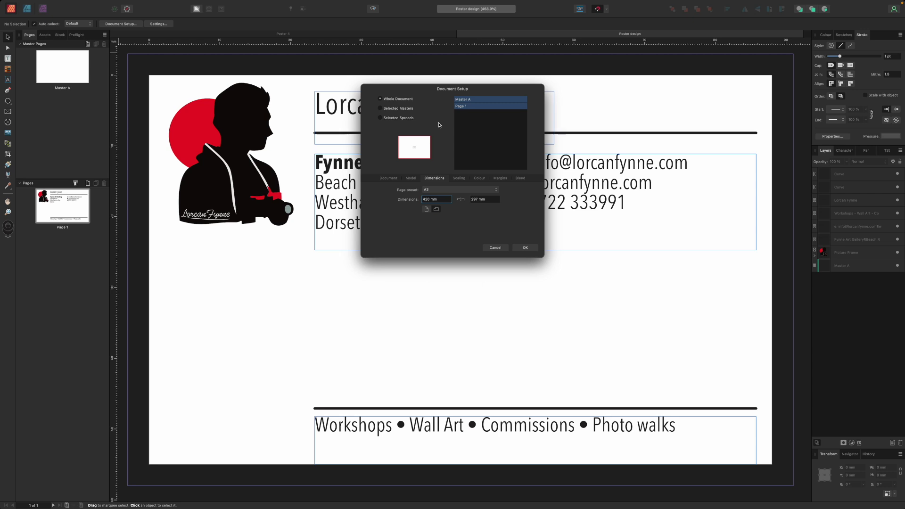
pyautogui.click(427, 209)
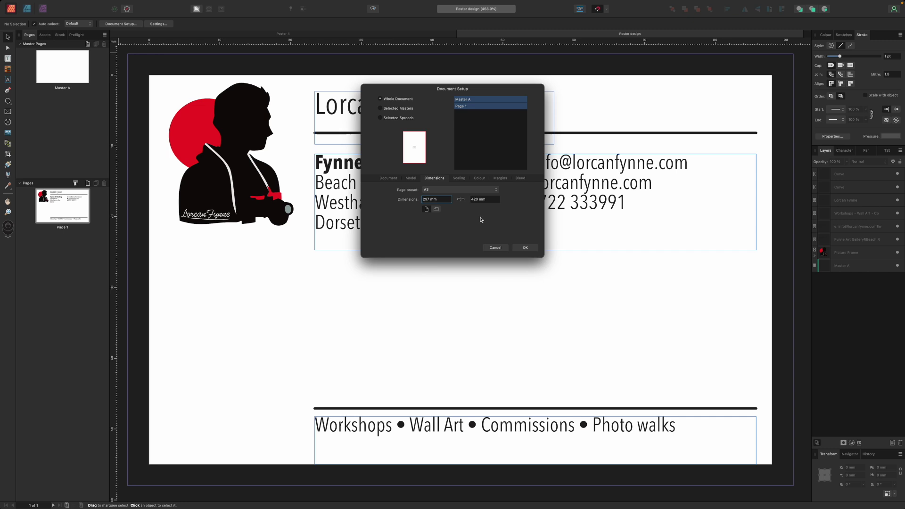
pyautogui.click(527, 249)
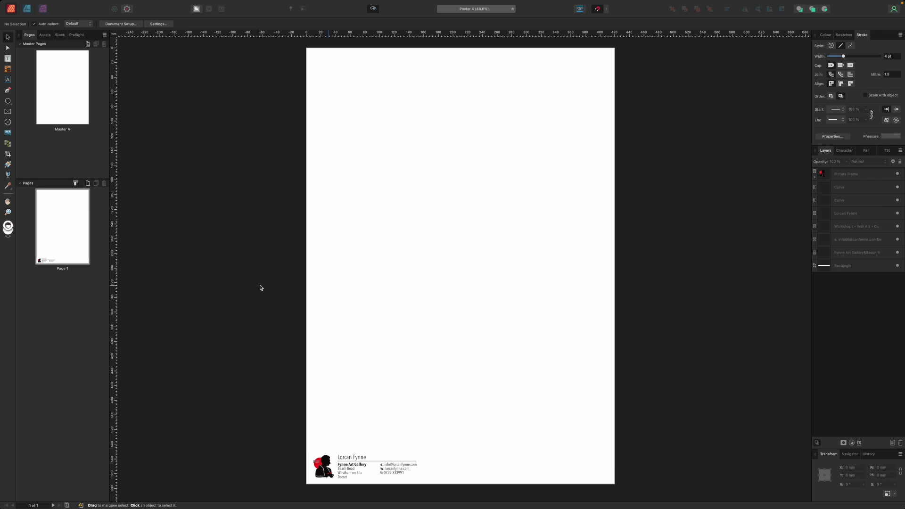
# Draw a picture frame above the contact strip and place d1195-008-co.jpg from Middle Hope in it
pyautogui.click(8, 112)
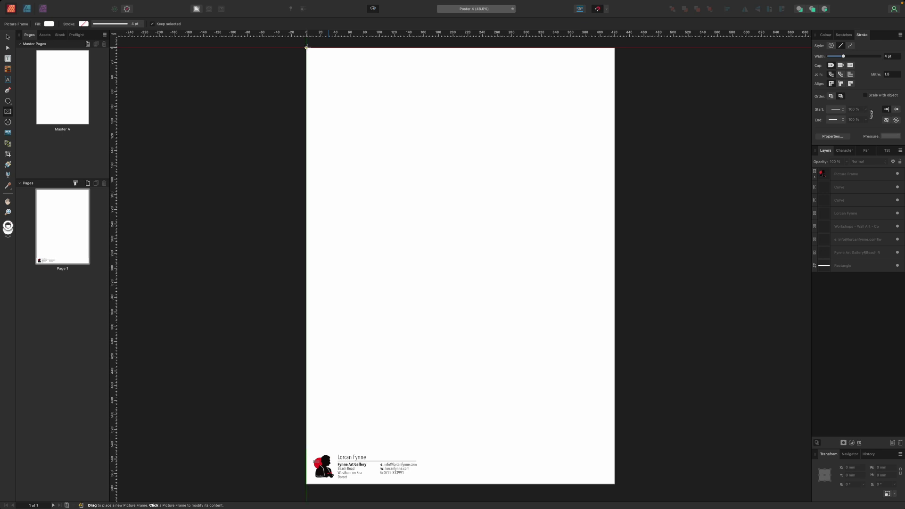
pyautogui.moveTo(307, 48); pyautogui.dragTo(614, 451)
pyautogui.click(540, 258)
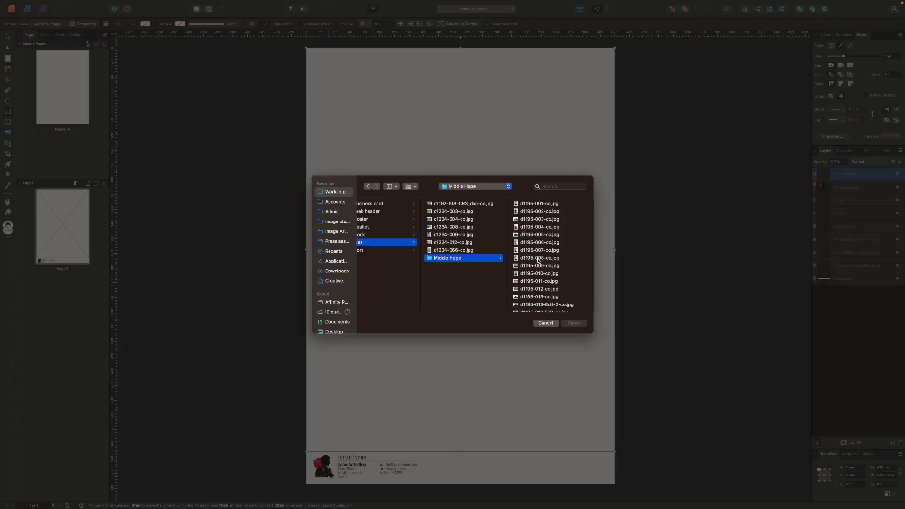
pyautogui.click(552, 204)
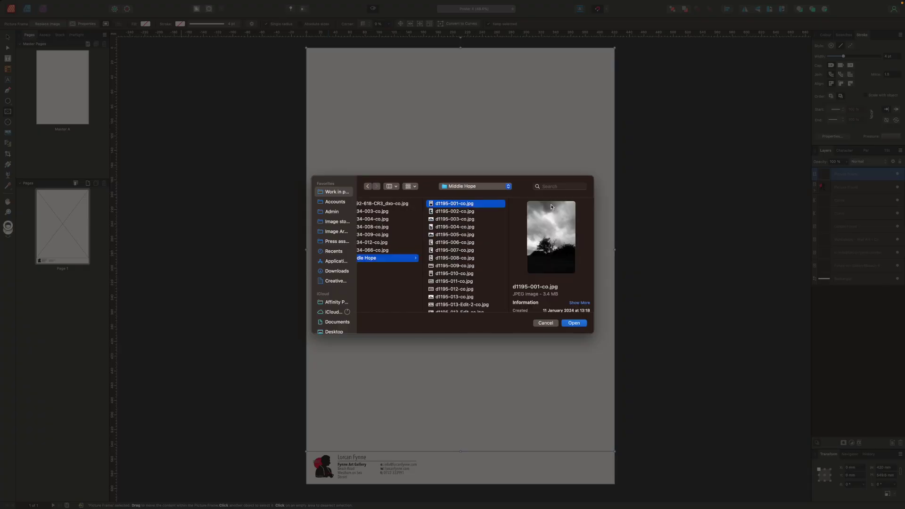
pyautogui.press('Down')
pyautogui.press('Down')
pyautogui.press('Down')
pyautogui.press('Down')
pyautogui.press('Down')
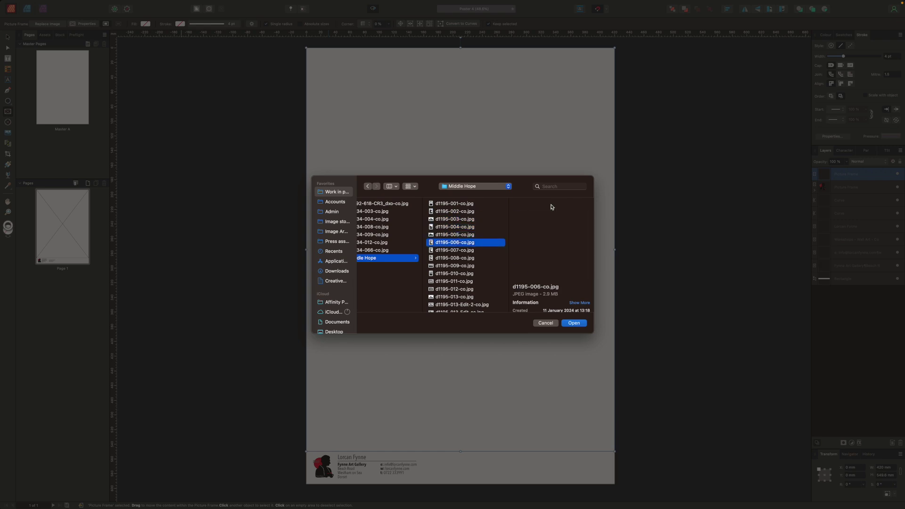
pyautogui.press('Down')
pyautogui.press('Down')
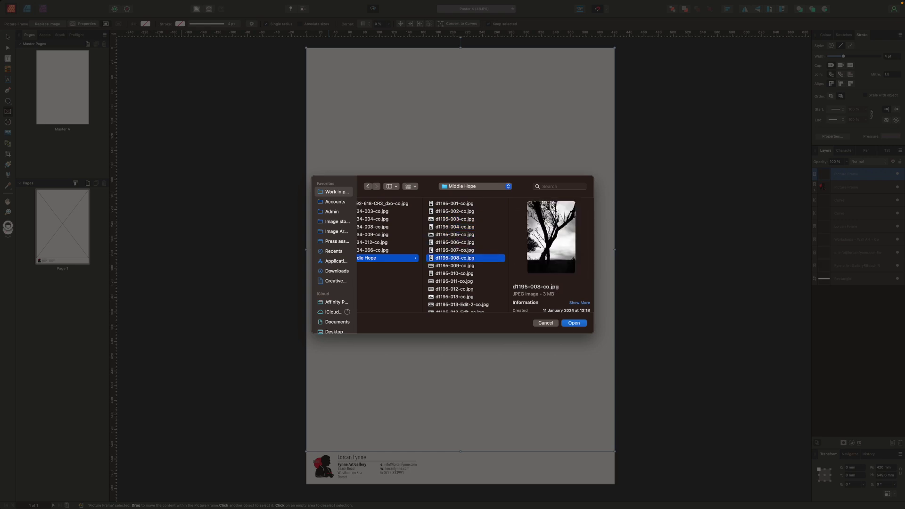
pyautogui.click(583, 323)
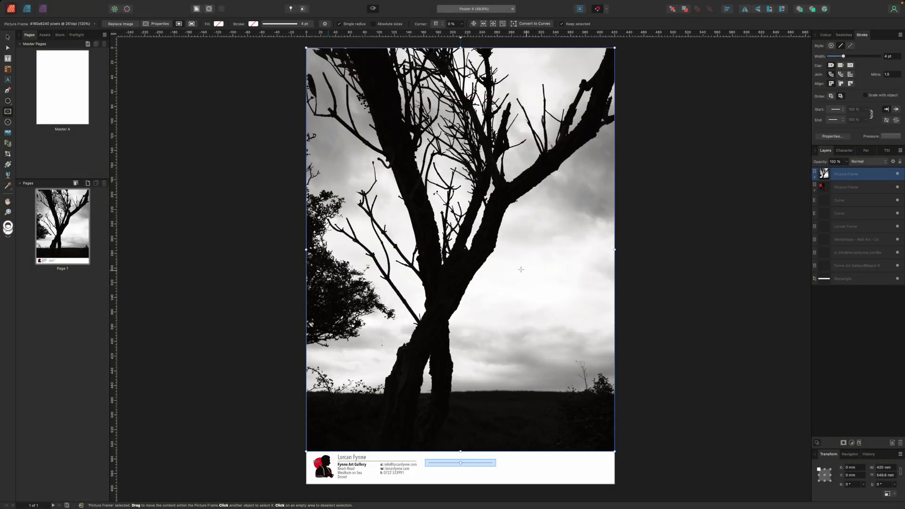
pyautogui.moveTo(461, 249)
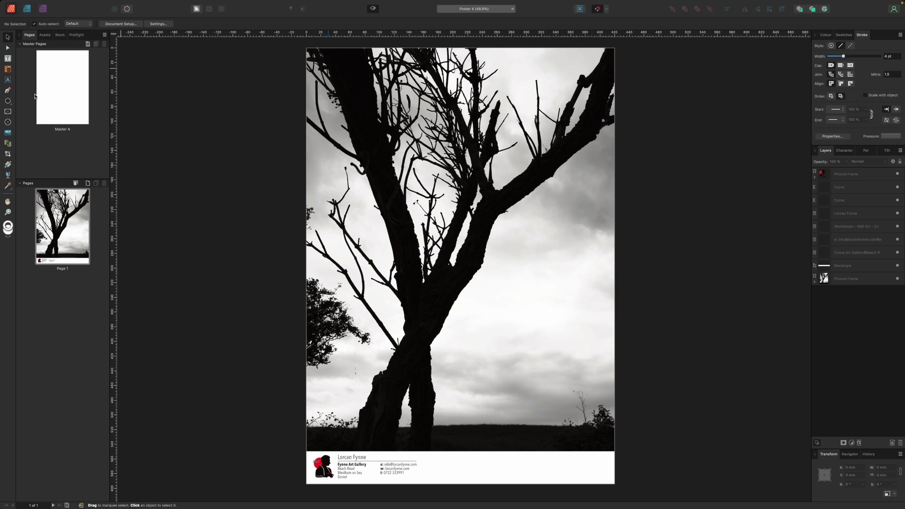
# Add very large artistic text reading 'LANDSCAPE' across the upper tree photo
pyautogui.click(8, 81)
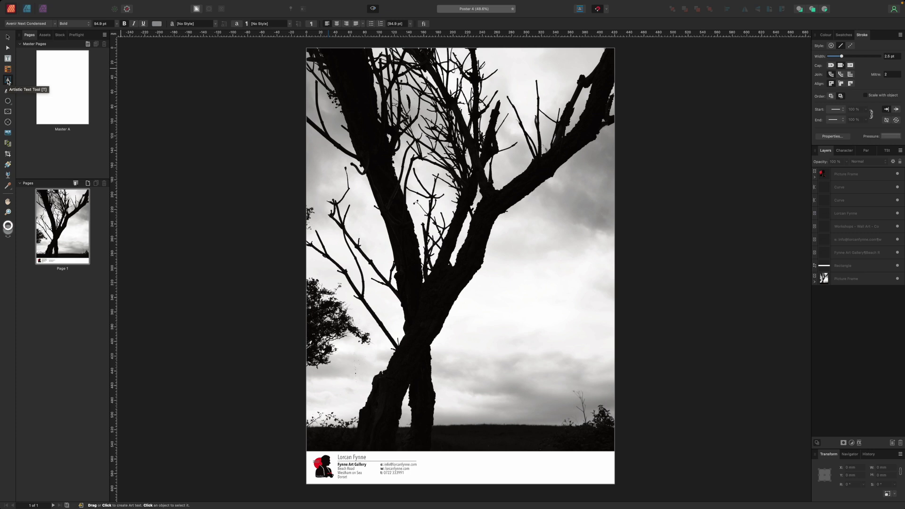
pyautogui.click(8, 81)
pyautogui.moveTo(325, 135); pyautogui.dragTo(336, 152)
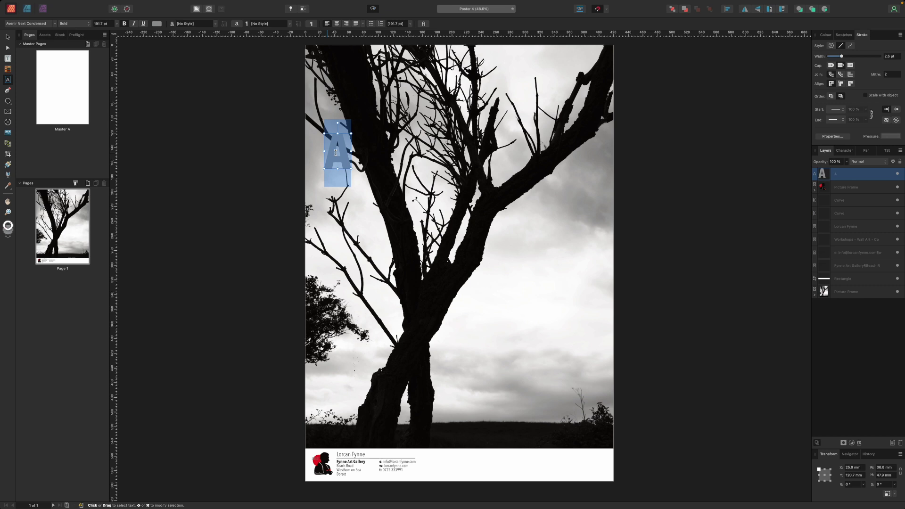
pyautogui.write('L')
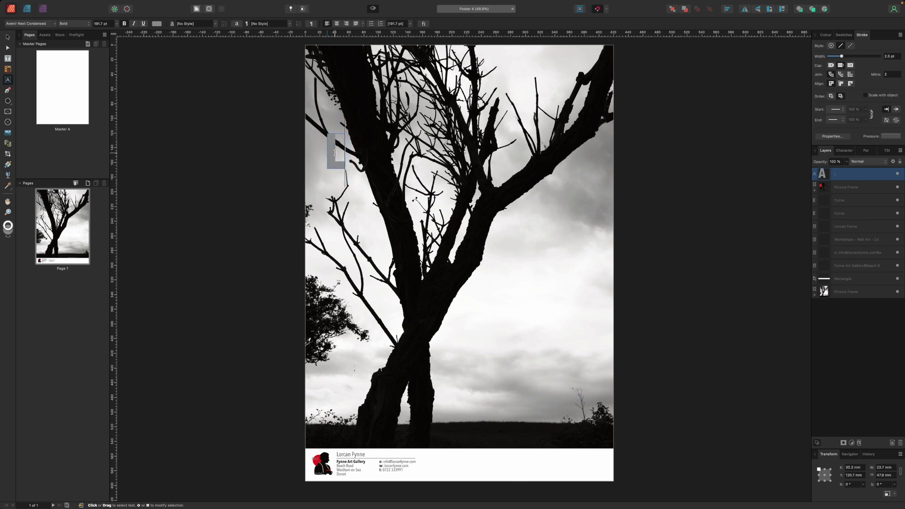
pyautogui.write('ANDSCAPE')
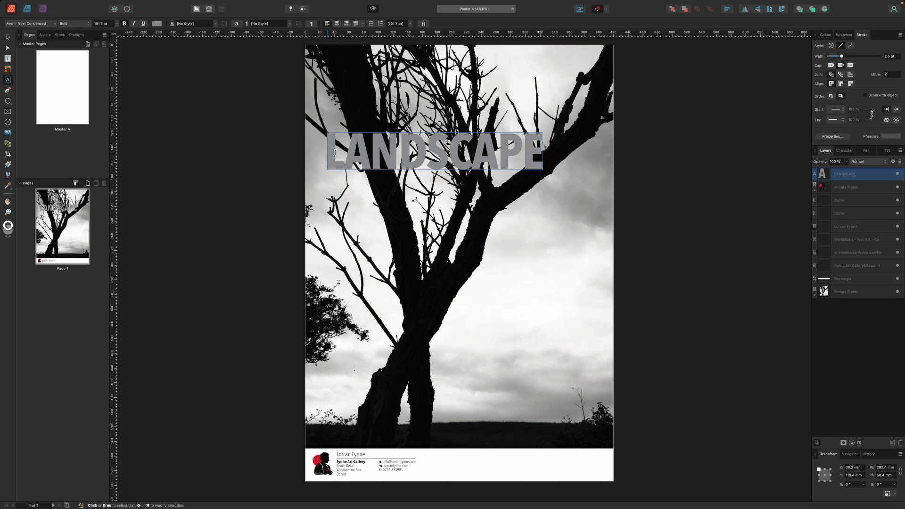
pyautogui.press('Escape')
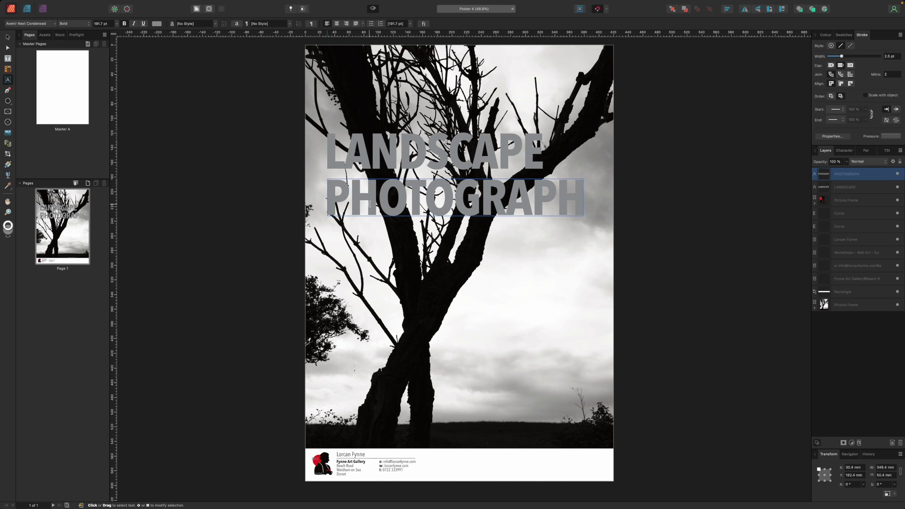
# Finish PHOTOGRAPHY TODAY and duplicate it below as 'EXHIBITION • SPEAKERS'
pyautogui.write('Y TOO')
pyautogui.write('AY')
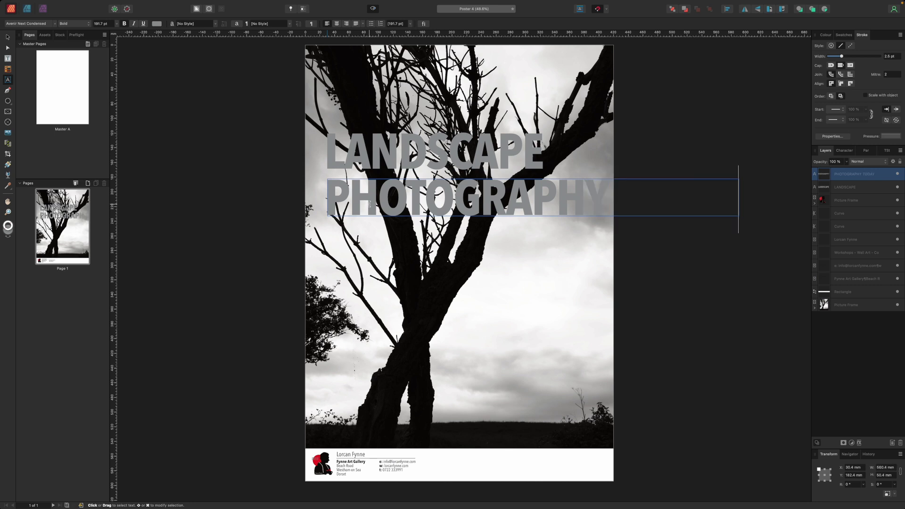
pyautogui.press('Escape')
pyautogui.click(8, 37)
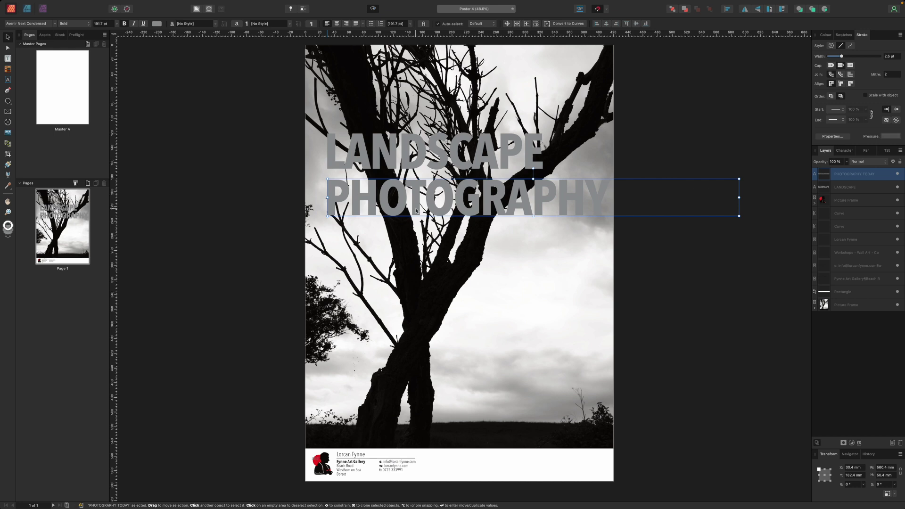
pyautogui.moveTo(416, 210); pyautogui.dragTo(413, 255)
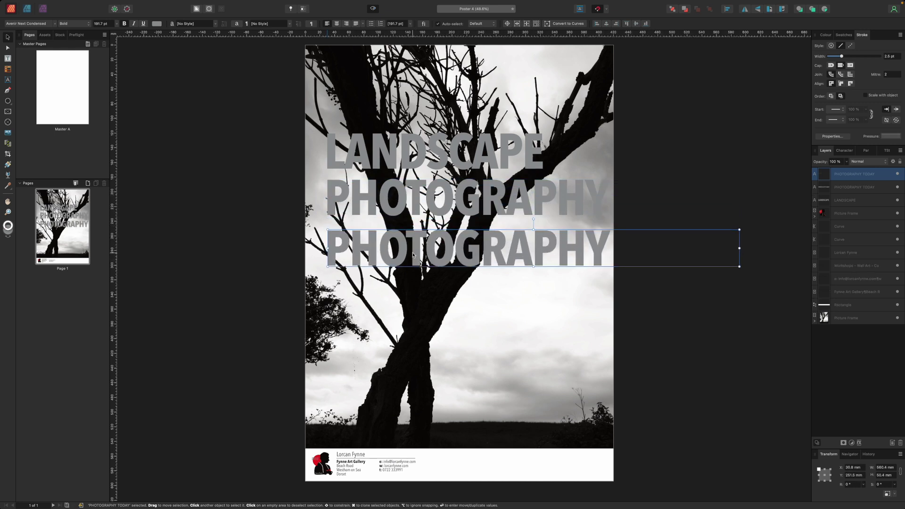
pyautogui.doubleClick(414, 255)
pyautogui.write('EXHIBITION • SPEAKERS')
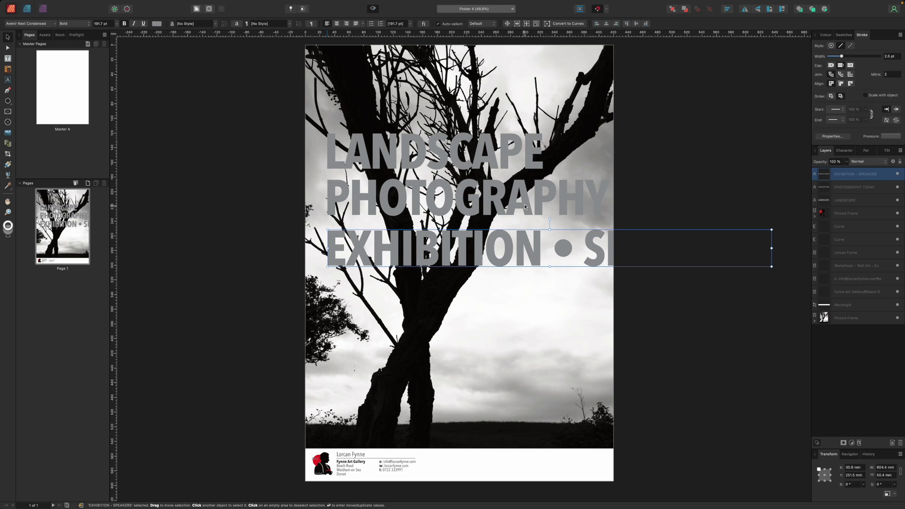
pyautogui.press('Escape')
# Shrink PHOTOGRAPHY TODAY to fit under LANDSCAPE and the EXHIBITION line to 59 pt
pyautogui.click(524, 203)
pyautogui.moveTo(738, 216); pyautogui.dragTo(543, 219)
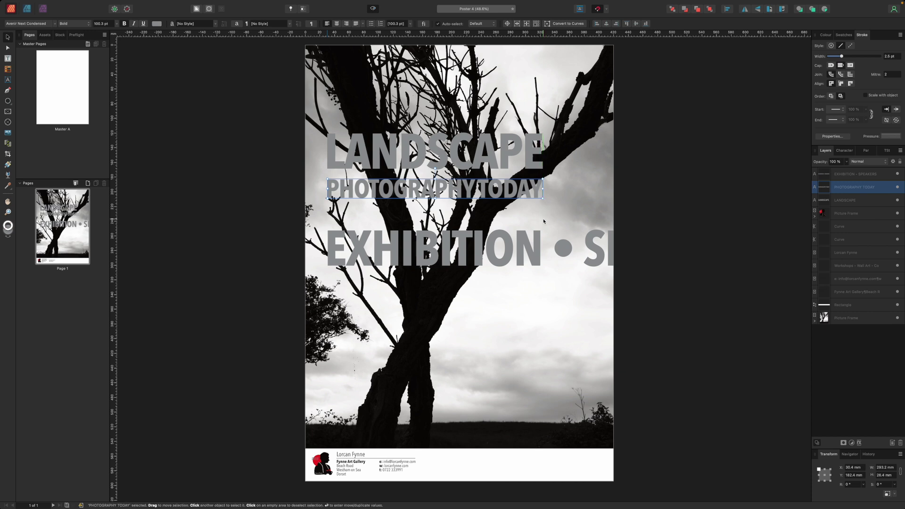
pyautogui.click(514, 256)
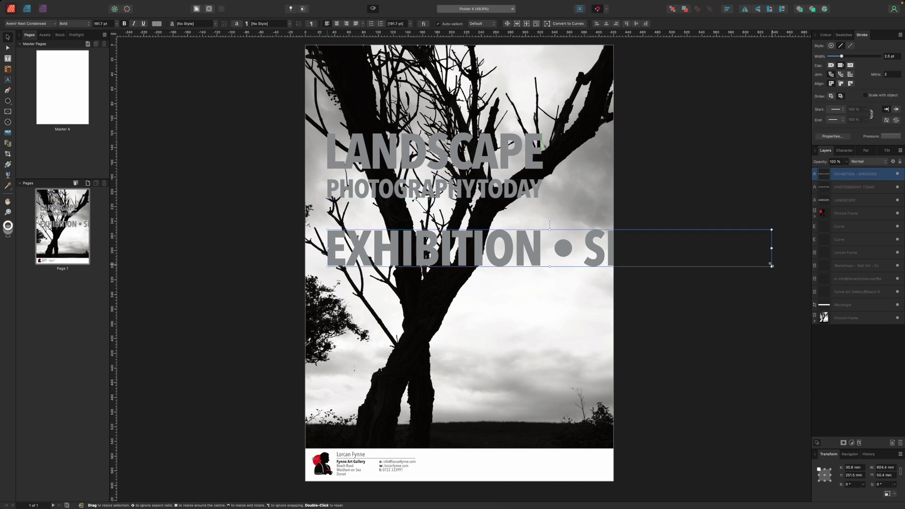
pyautogui.moveTo(770, 267); pyautogui.dragTo(464, 240)
# Extend the EXHIBITION • SPEAKERS line with '• WORKSHOP • Q&A'
pyautogui.doubleClick(464, 238)
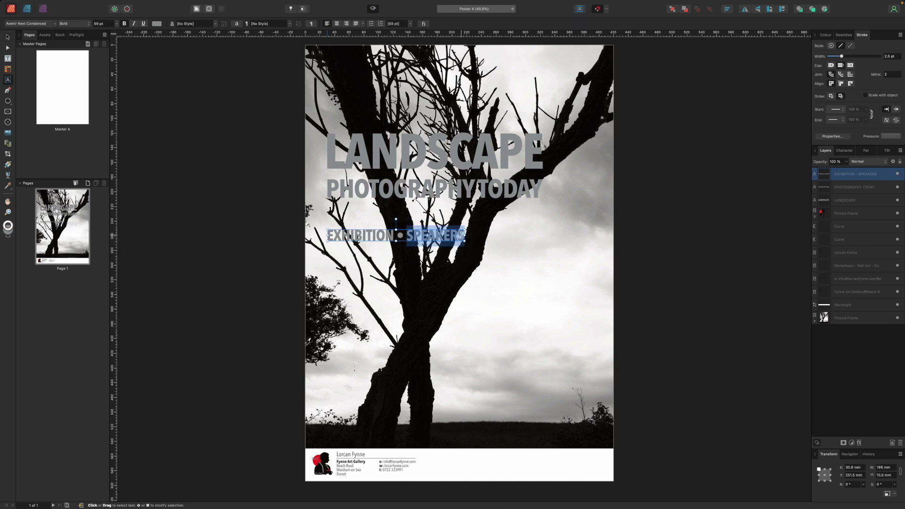
pyautogui.click(463, 236)
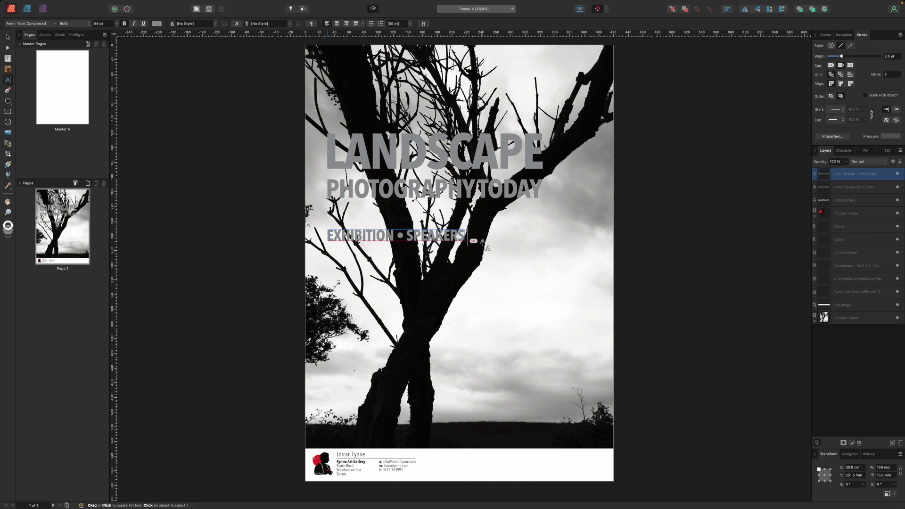
pyautogui.write('•')
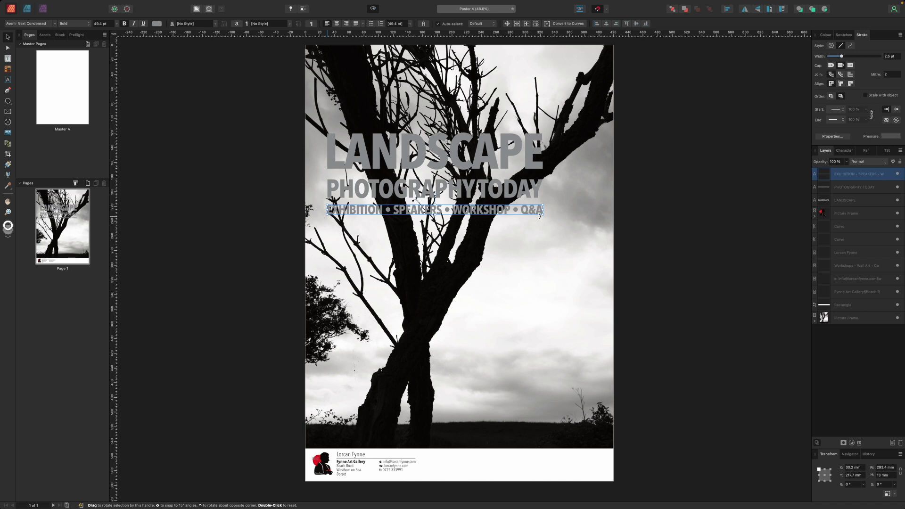
pyautogui.click(7, 101)
# Draw a full-width rectangle across the title area and place it behind the title text
pyautogui.click(34, 104)
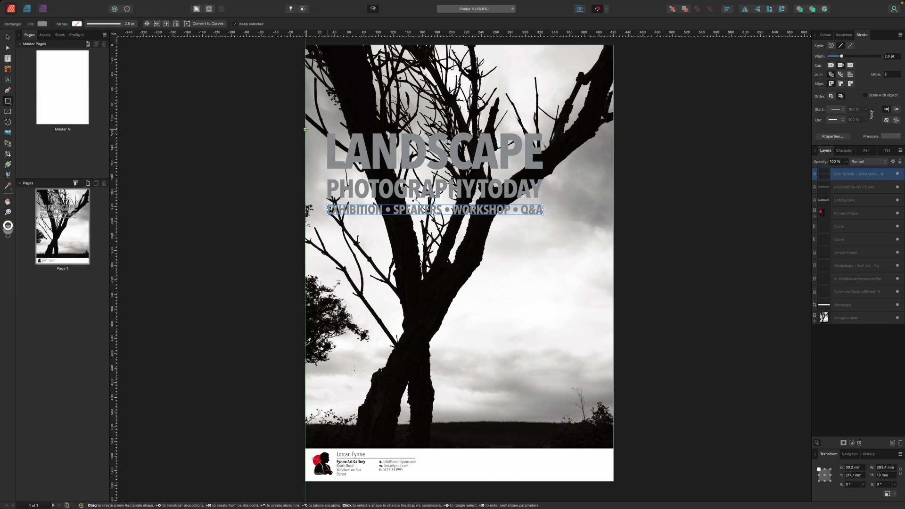
pyautogui.moveTo(305, 129); pyautogui.dragTo(615, 223)
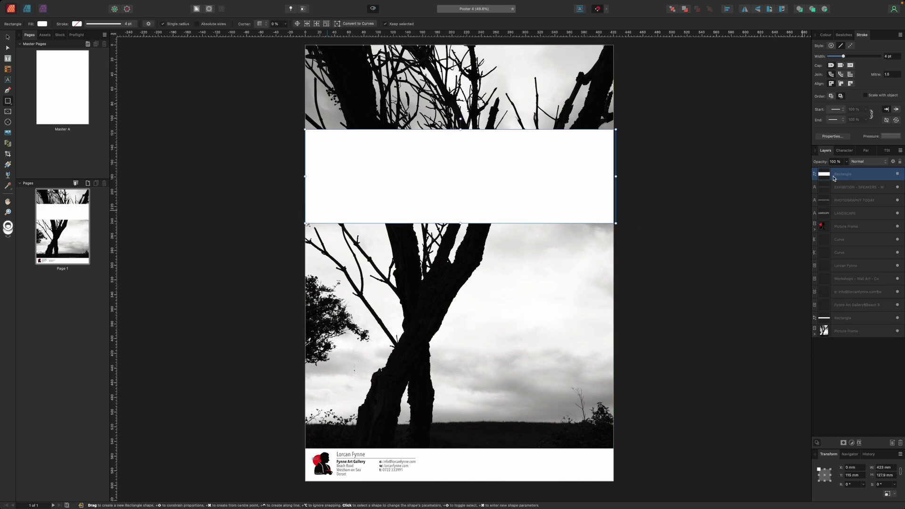
pyautogui.press('Delete')
pyautogui.moveTo(305, 129); pyautogui.dragTo(616, 224)
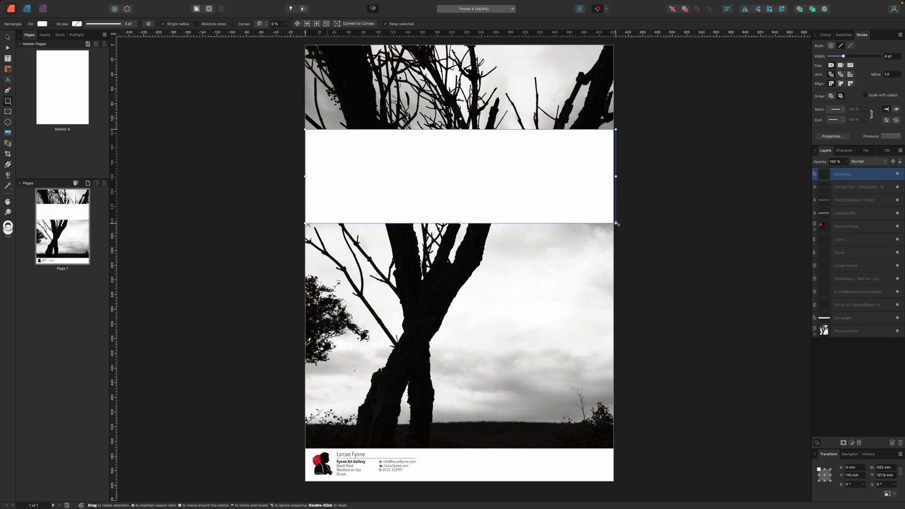
pyautogui.moveTo(823, 176); pyautogui.dragTo(820, 221)
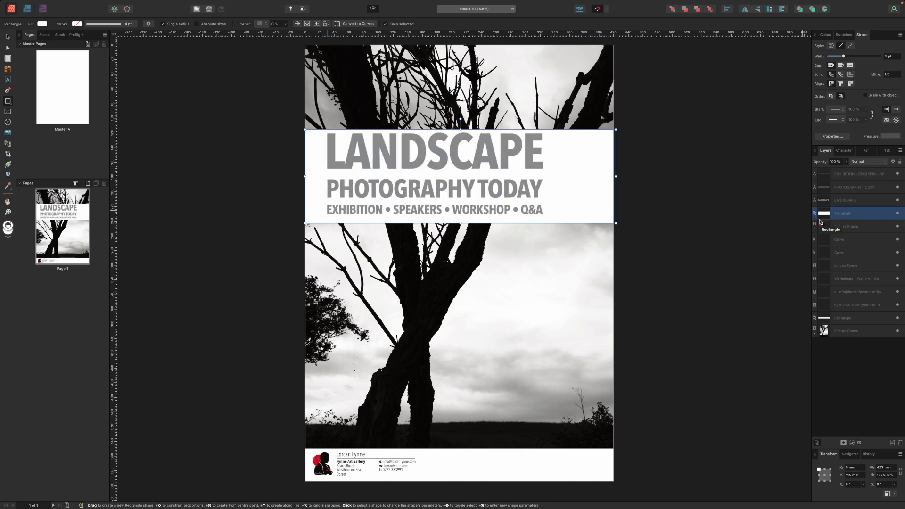
pyautogui.press('v')
pyautogui.click(655, 142)
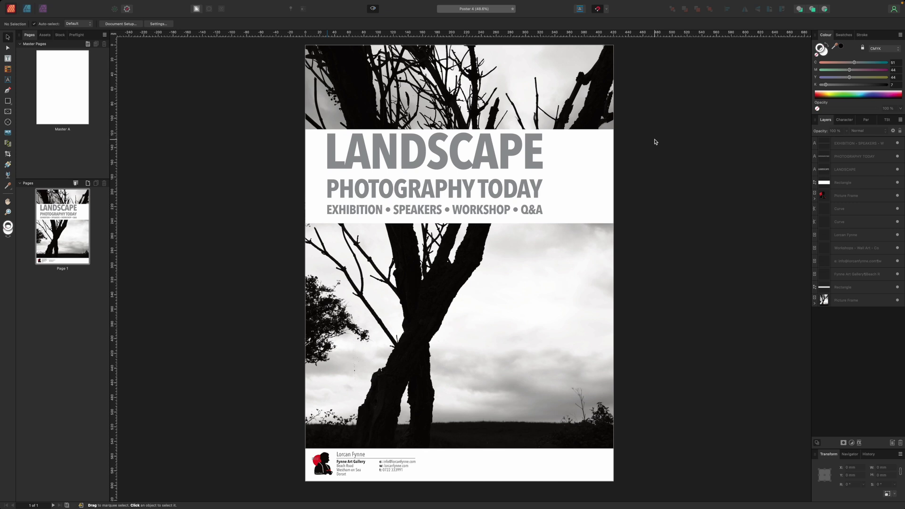
# Fill the band with black at 21% opacity
pyautogui.click(610, 175)
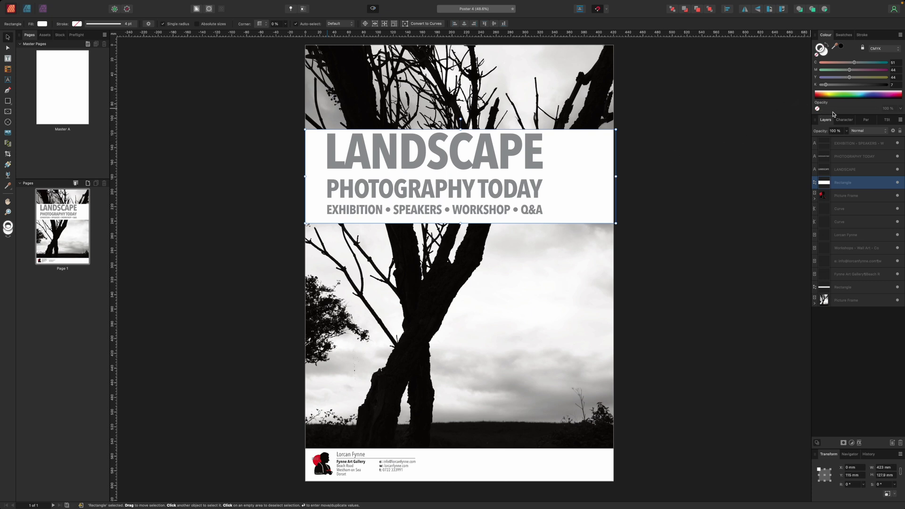
pyautogui.click(823, 51)
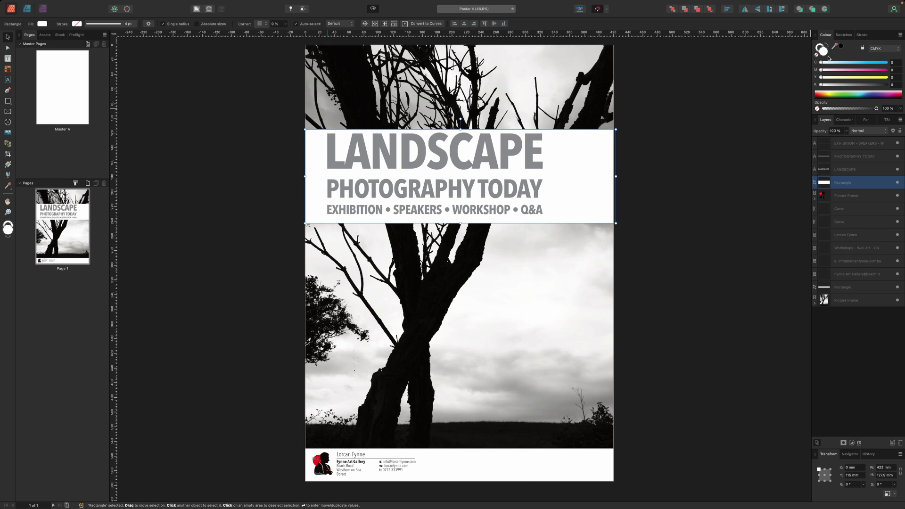
pyautogui.moveTo(876, 109)
pyautogui.mouseDown()
pyautogui.moveTo(839, 112)
pyautogui.moveTo(860, 112)
pyautogui.mouseUp()
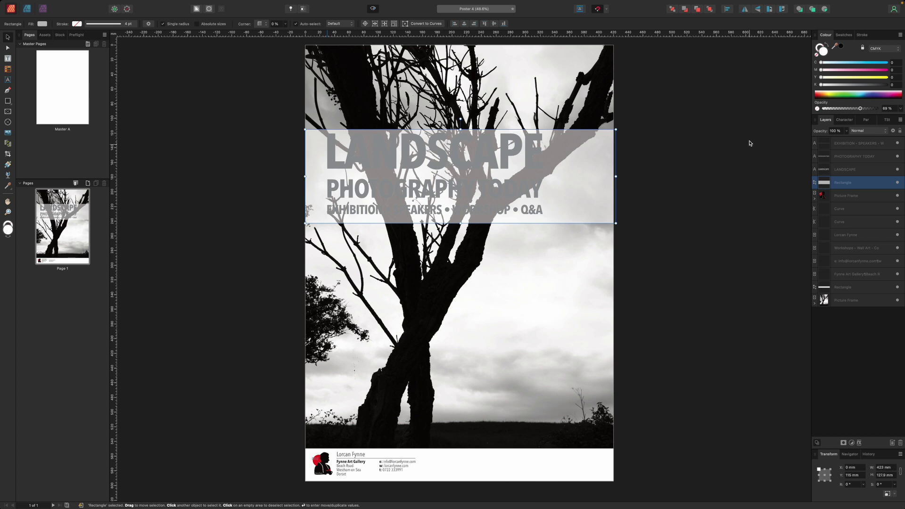
pyautogui.click(844, 35)
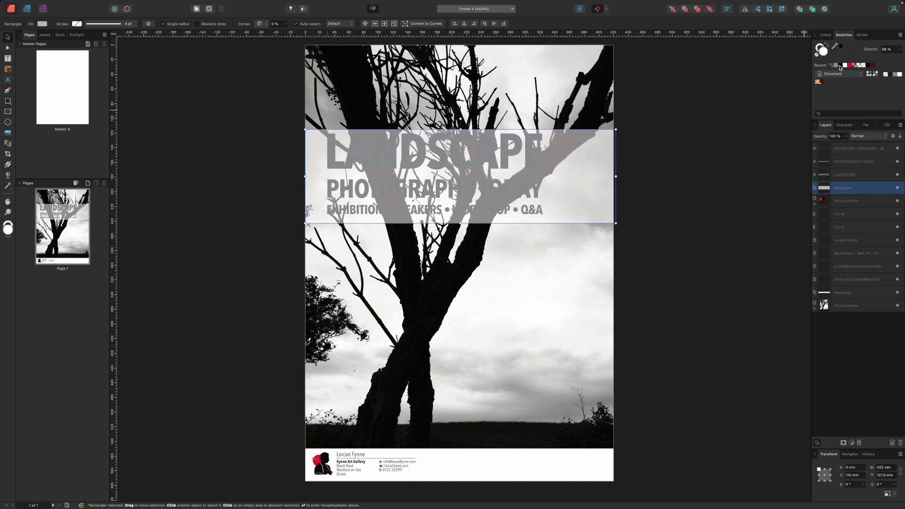
pyautogui.click(838, 65)
pyautogui.click(826, 35)
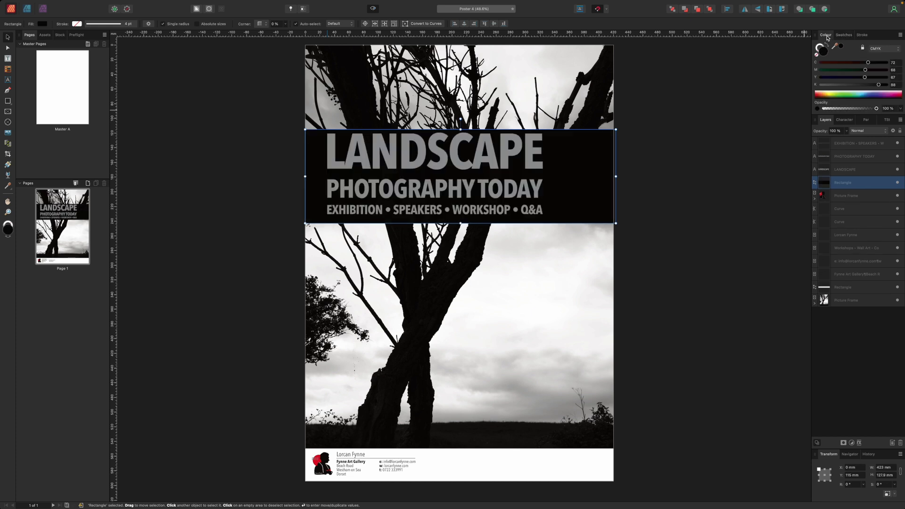
pyautogui.moveTo(876, 109); pyautogui.dragTo(835, 113)
# Colour the LANDSCAPE, PHOTOGRAPHY TODAY and EXHIBITION lines white
pyautogui.click(448, 154)
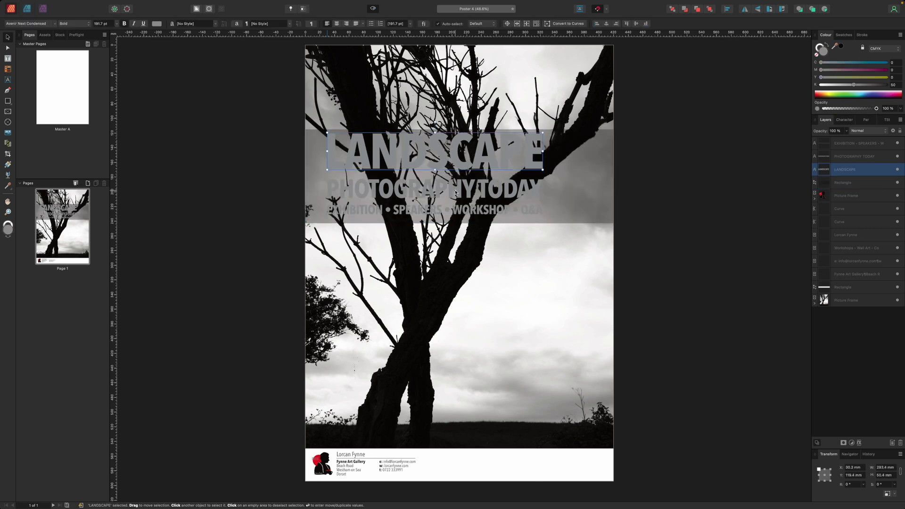
pyautogui.keyDown('shift'); pyautogui.click(457, 191); pyautogui.keyUp('shift')
pyautogui.keyDown('shift'); pyautogui.click(450, 211); pyautogui.keyUp('shift')
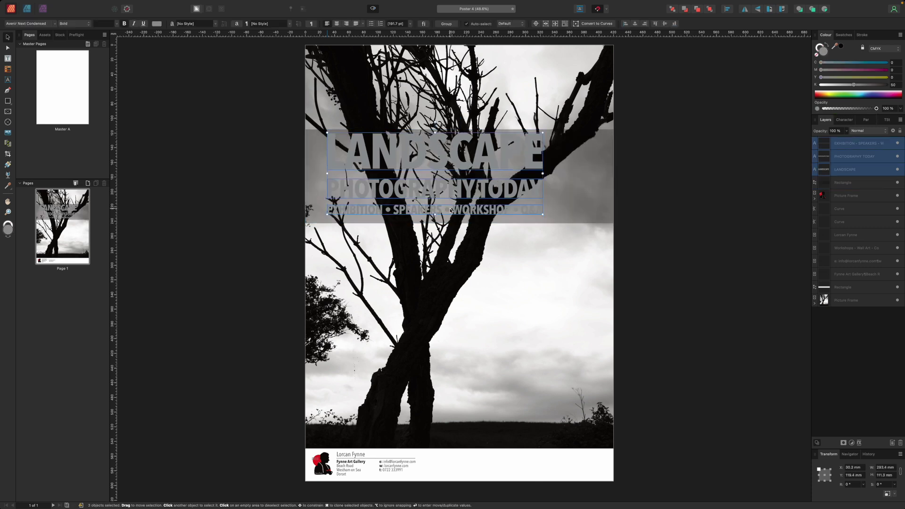
pyautogui.click(843, 35)
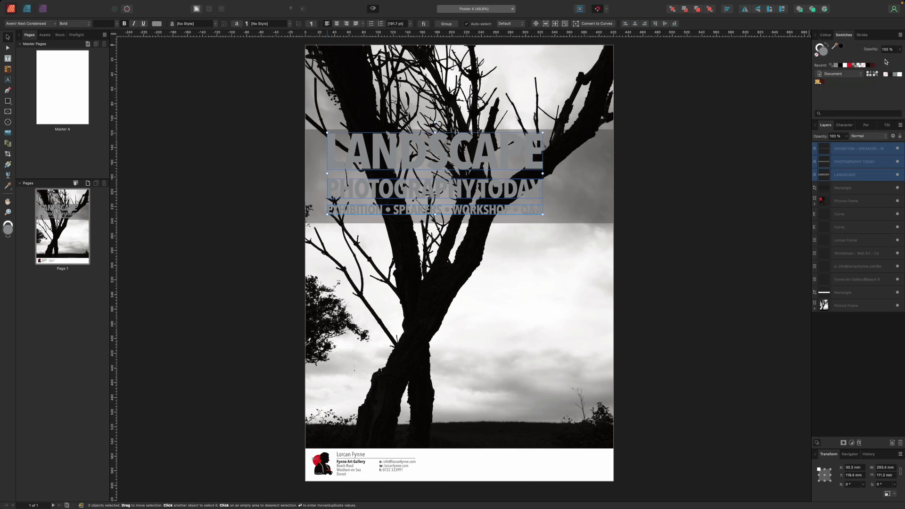
pyautogui.click(844, 65)
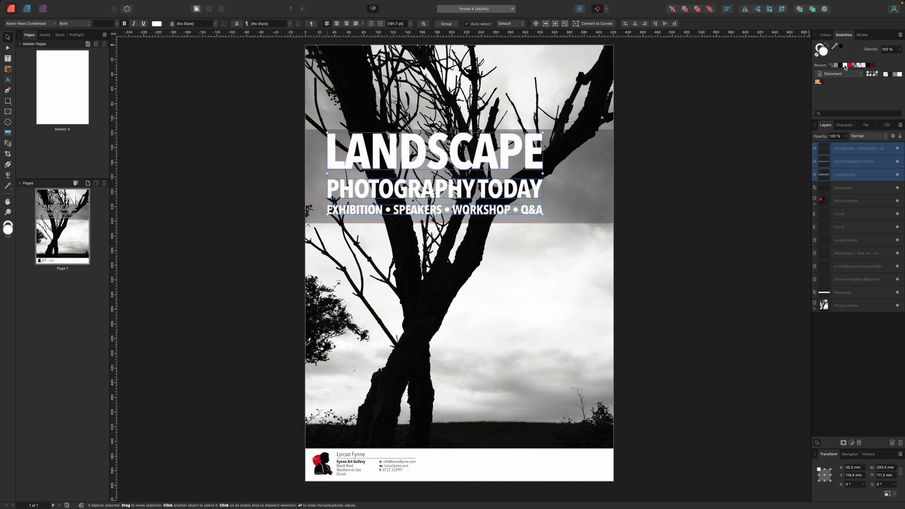
# Make the word TODAY grey
pyautogui.click(493, 194)
pyautogui.doubleClick(493, 194)
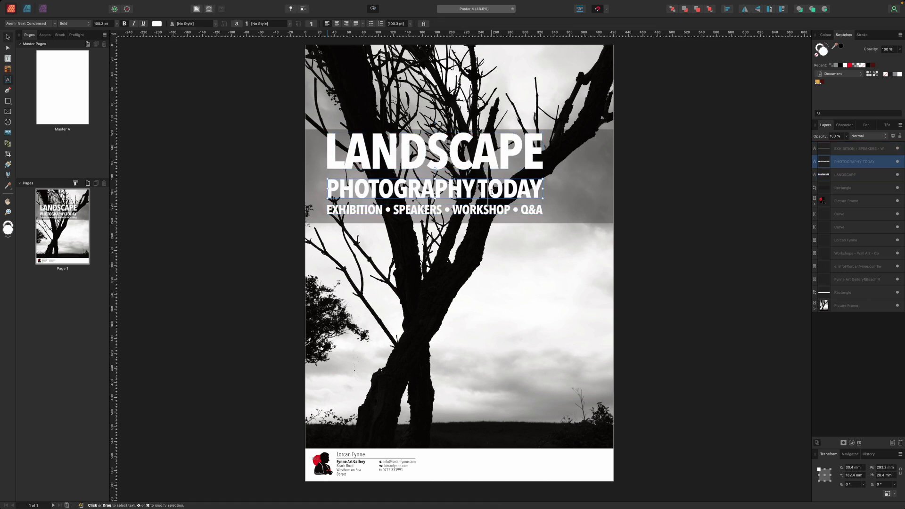
pyautogui.doubleClick(493, 194)
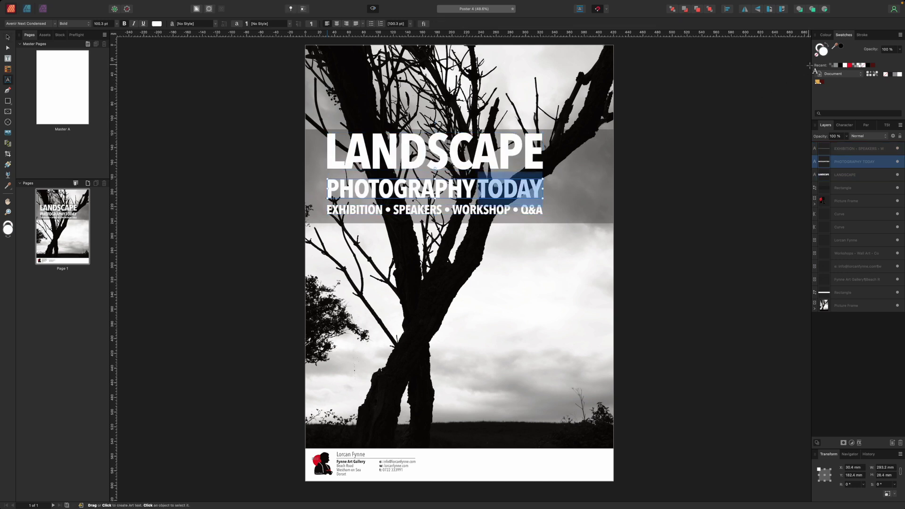
pyautogui.click(837, 66)
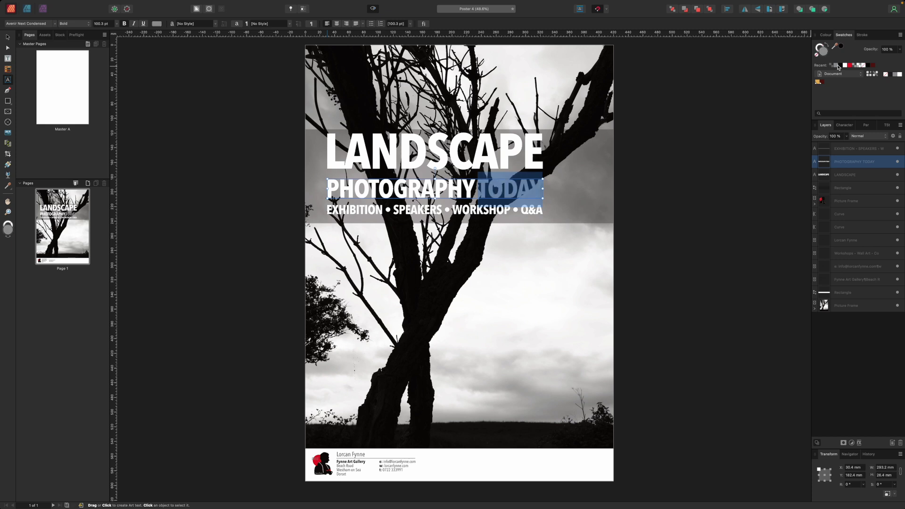
pyautogui.click(825, 35)
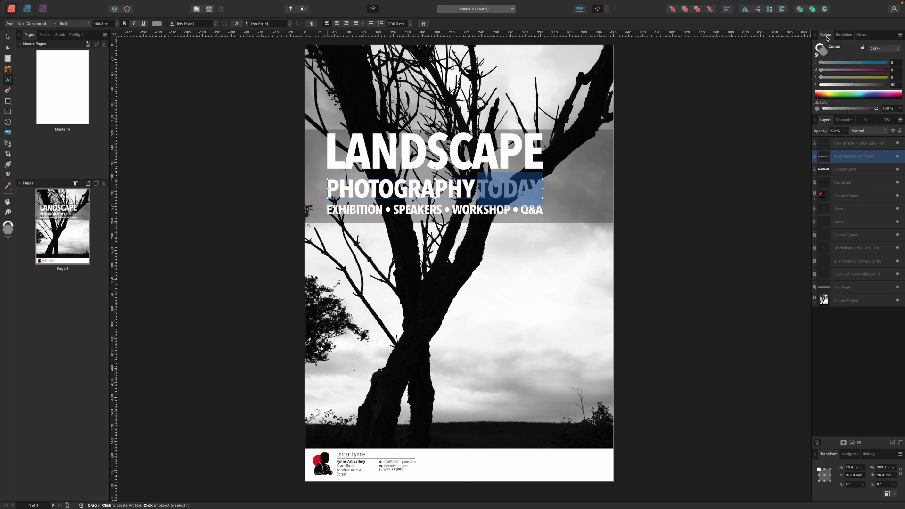
pyautogui.press('Escape')
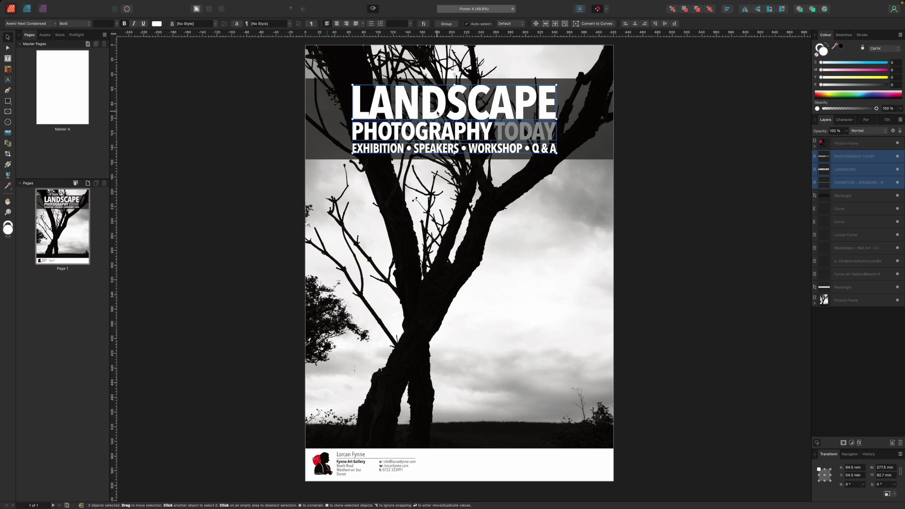
# Move the title lines right and draw a white circle at the dark band's left end
pyautogui.moveTo(437, 112); pyautogui.dragTo(487, 113)
pyautogui.click(8, 101)
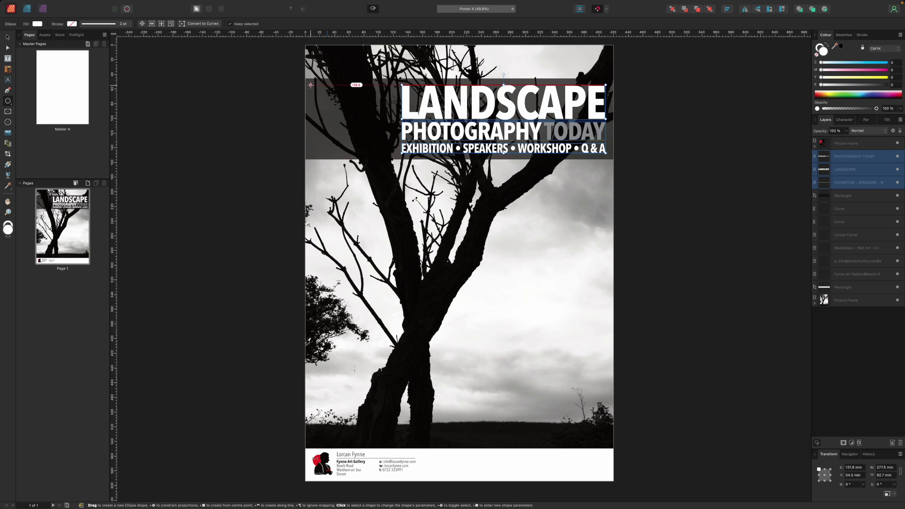
pyautogui.moveTo(310, 85); pyautogui.dragTo(392, 143)
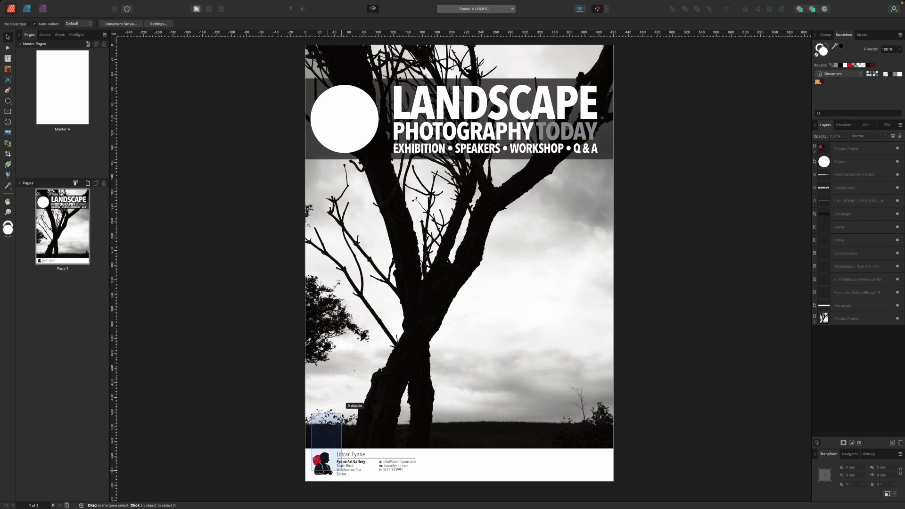
pyautogui.click(326, 474)
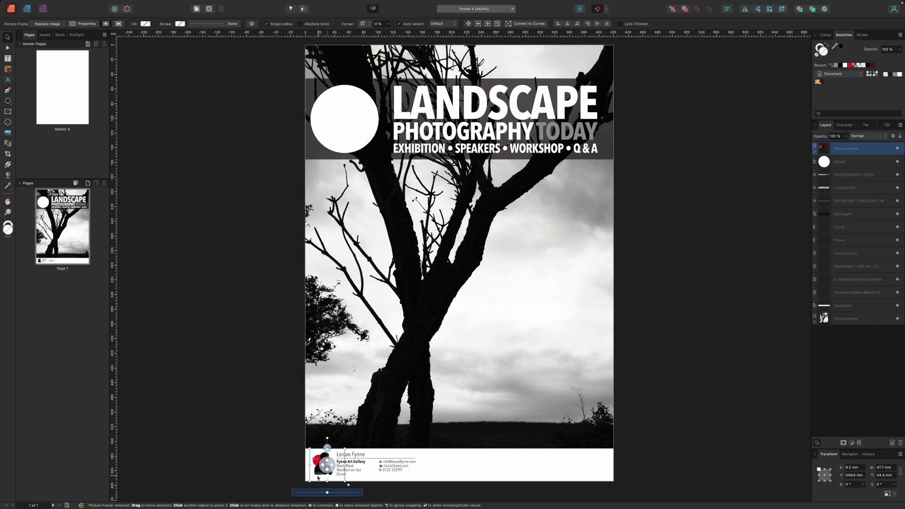
# Copy the footer logo onto the white circle and enlarge it to about 90×84 mm
pyautogui.moveTo(327, 469); pyautogui.dragTo(328, 125)
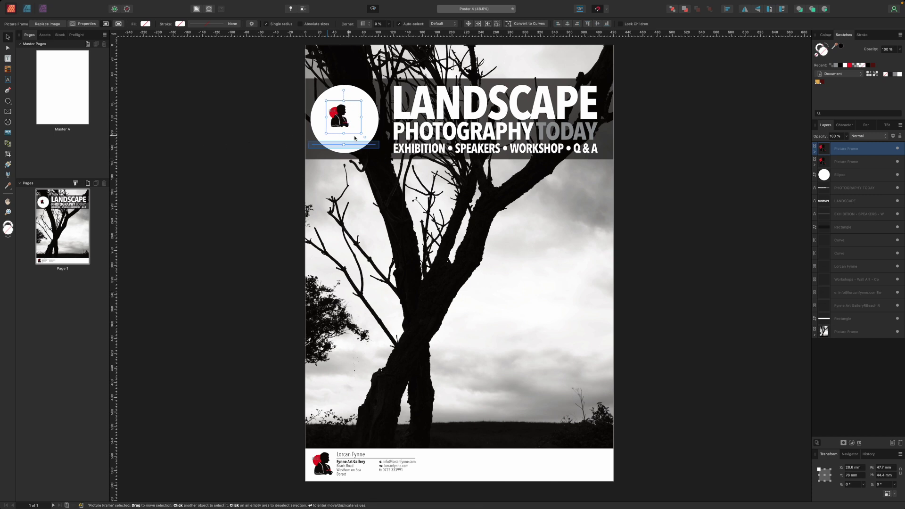
pyautogui.moveTo(362, 133); pyautogui.dragTo(403, 173)
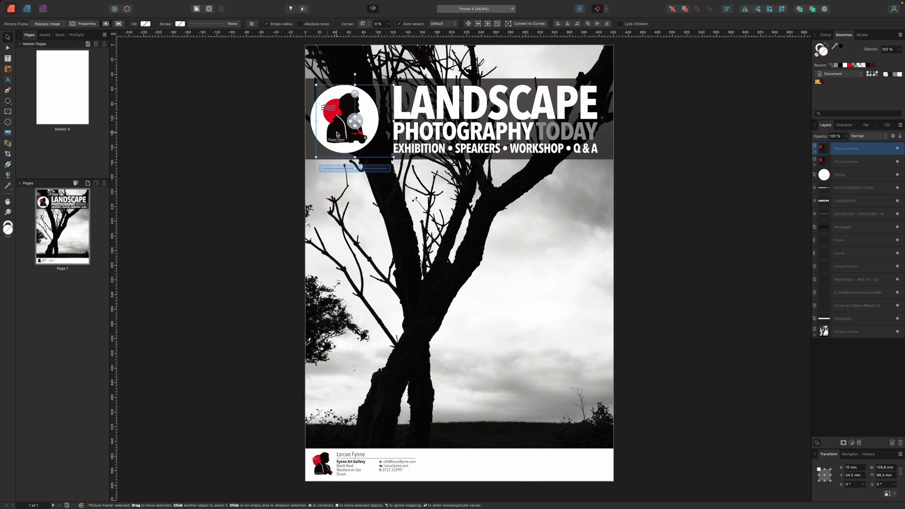
pyautogui.hotkey('ctrl', 'z')
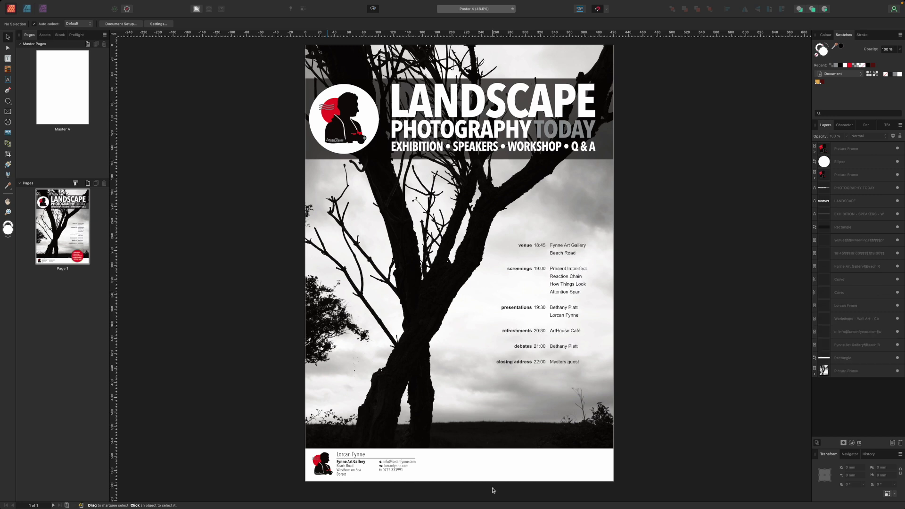
# Edit the schedule's 'Mystery guest' line, typing 'closing address' and then 'My'
pyautogui.click(568, 360)
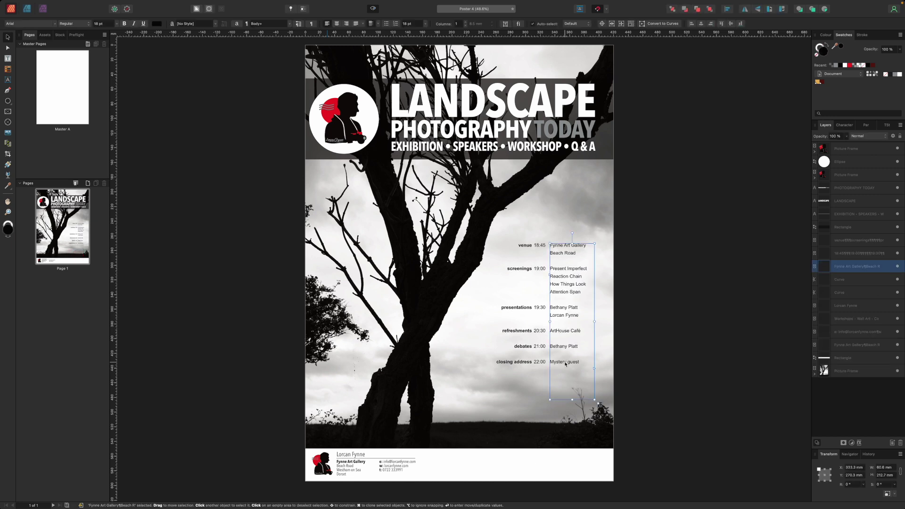
pyautogui.doubleClick(568, 360)
pyautogui.moveTo(579, 361); pyautogui.dragTo(545, 363)
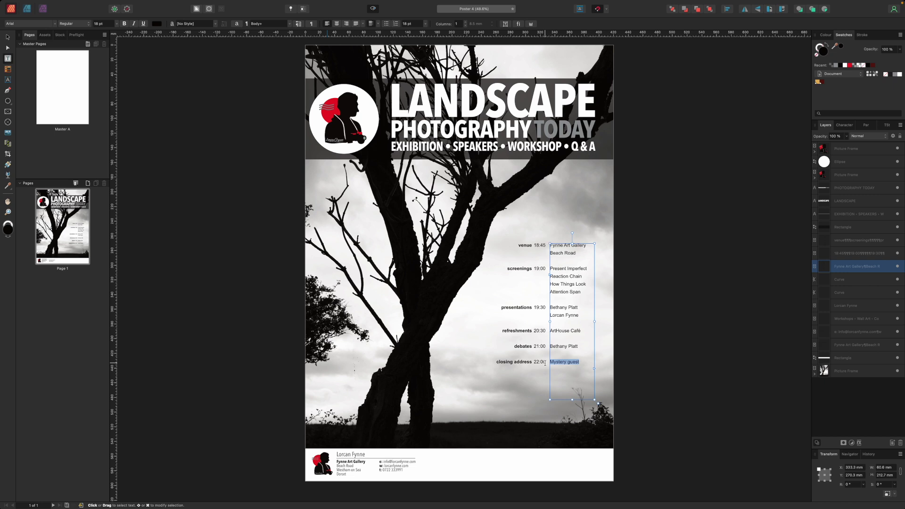
pyautogui.write('closing address')
pyautogui.scroll(-1, 593, 358)
pyautogui.hscroll(1, 590, 358)
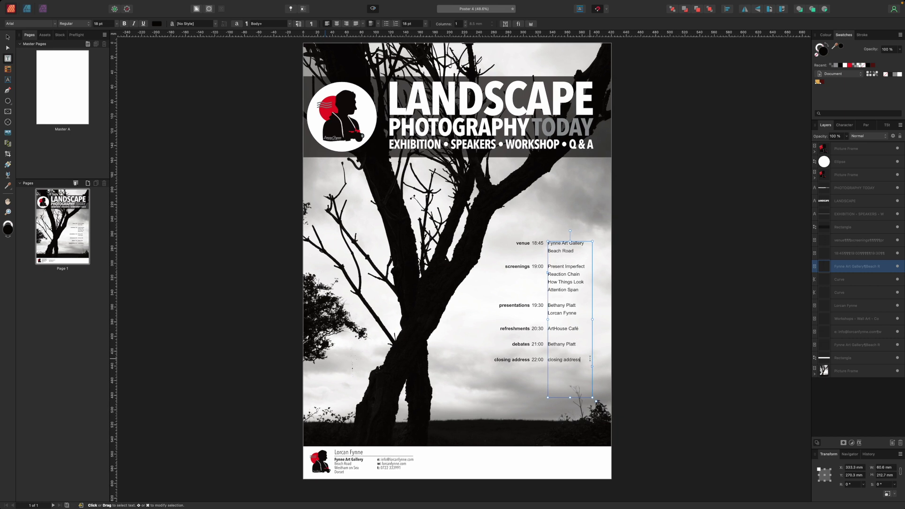
pyautogui.moveTo(572, 359); pyautogui.dragTo(548, 359)
pyautogui.scroll(2, 602, 372)
pyautogui.hscroll(-1, 602, 372)
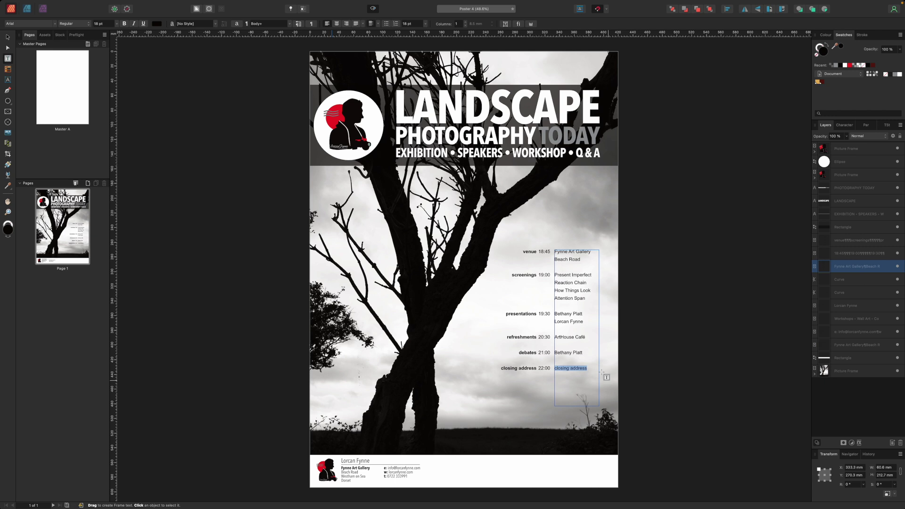
pyautogui.write('Mystery guest')
pyautogui.press('Escape')
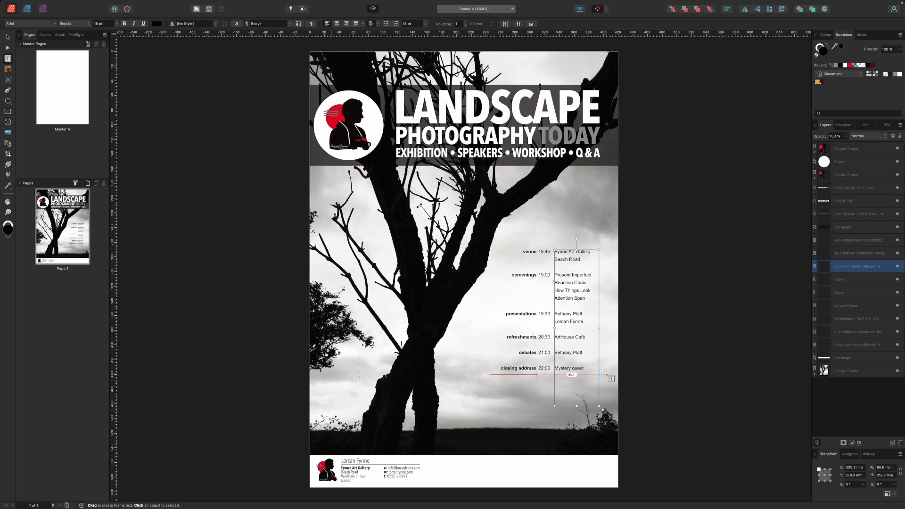
pyautogui.click(8, 37)
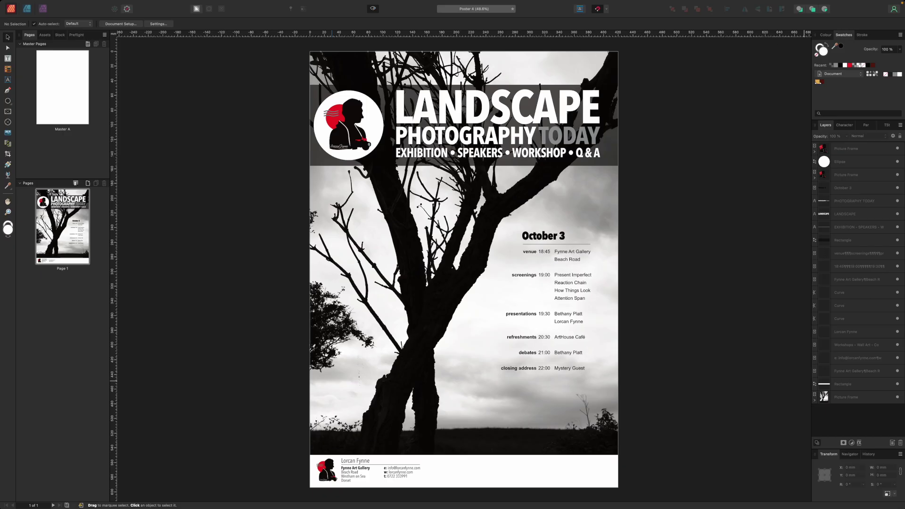
# Draw a circular frame over the lower right of the tree photo
pyautogui.moveTo(522, 411); pyautogui.dragTo(591, 479)
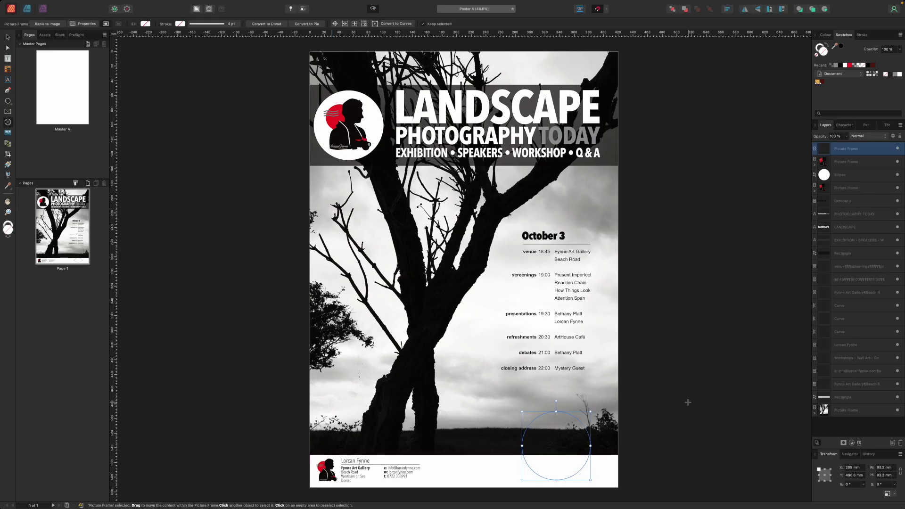
# Fill the lower-right circle red, place the FREE ENTRY text on it, then ungroup the badge
pyautogui.click(851, 65)
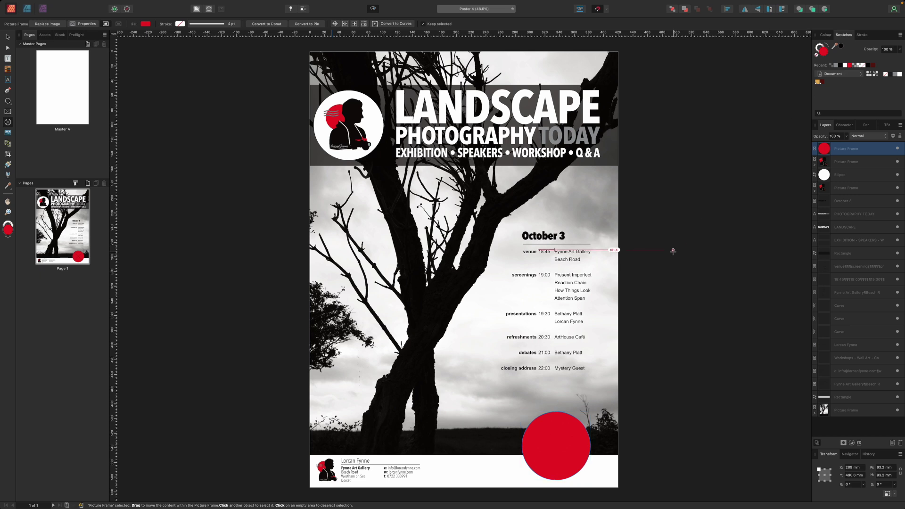
pyautogui.hotkey('ctrl', 'z')
pyautogui.hotkey('ctrl', 'z')
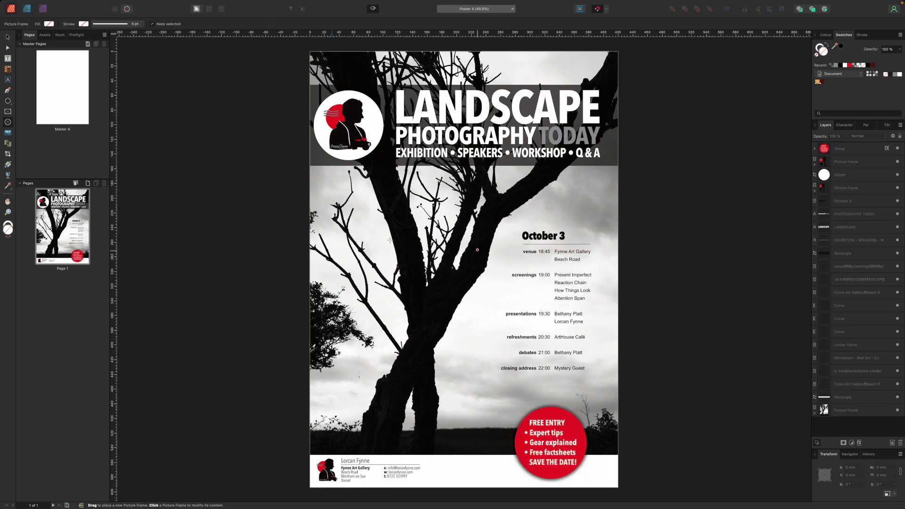
pyautogui.click(8, 38)
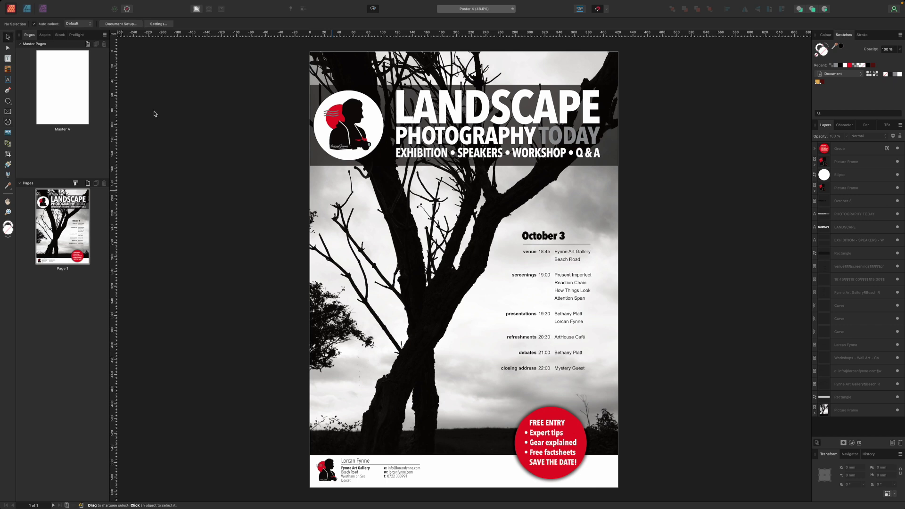
pyautogui.click(576, 438)
pyautogui.press('super+shift+g')
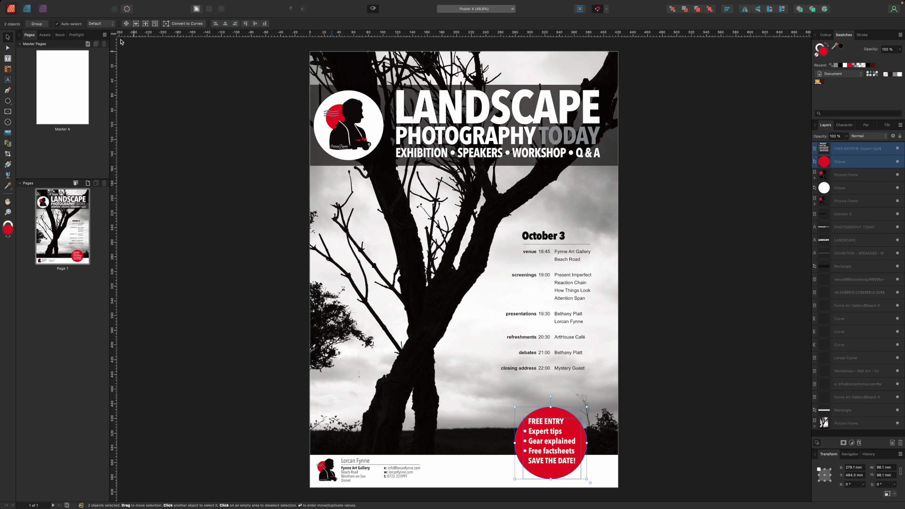
# Group the FREE ENTRY text and the red circle together
pyautogui.moveTo(85, 3)
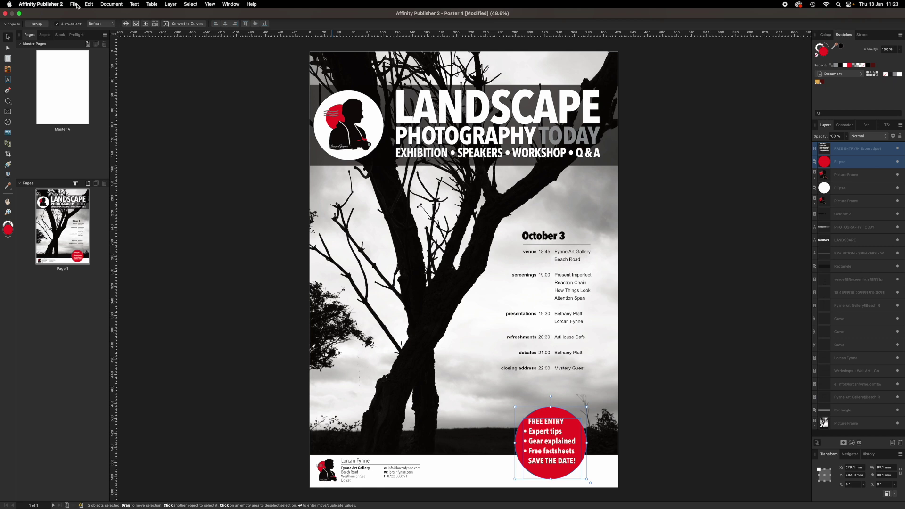
pyautogui.click(170, 5)
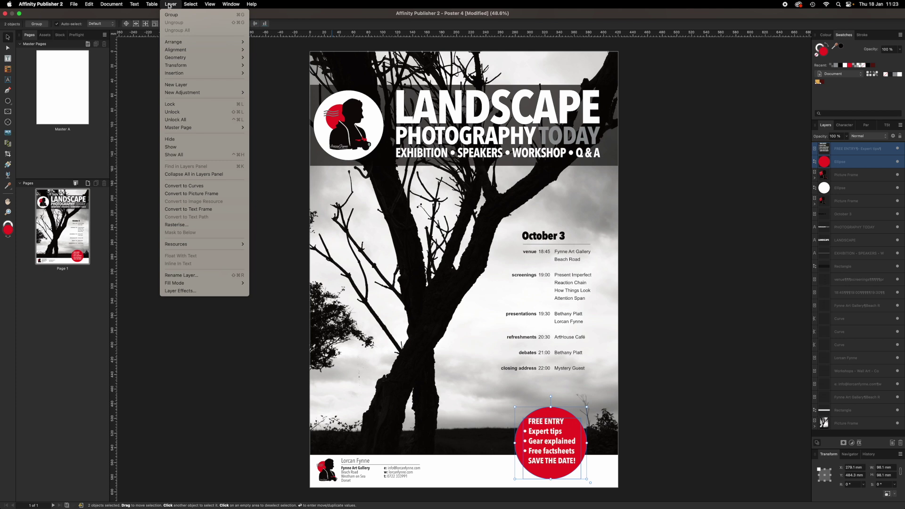
pyautogui.click(171, 15)
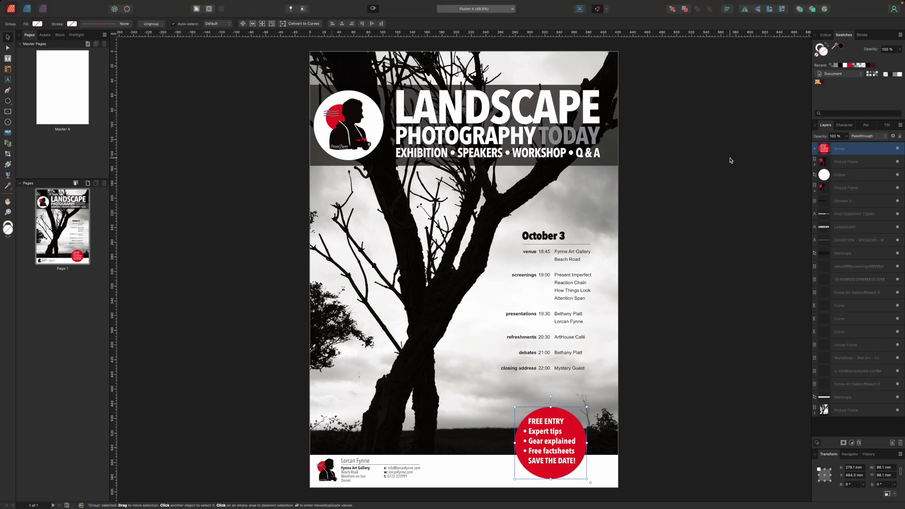
# Check the badge group's text and circle in Layers, then reselect the whole group
pyautogui.click(814, 149)
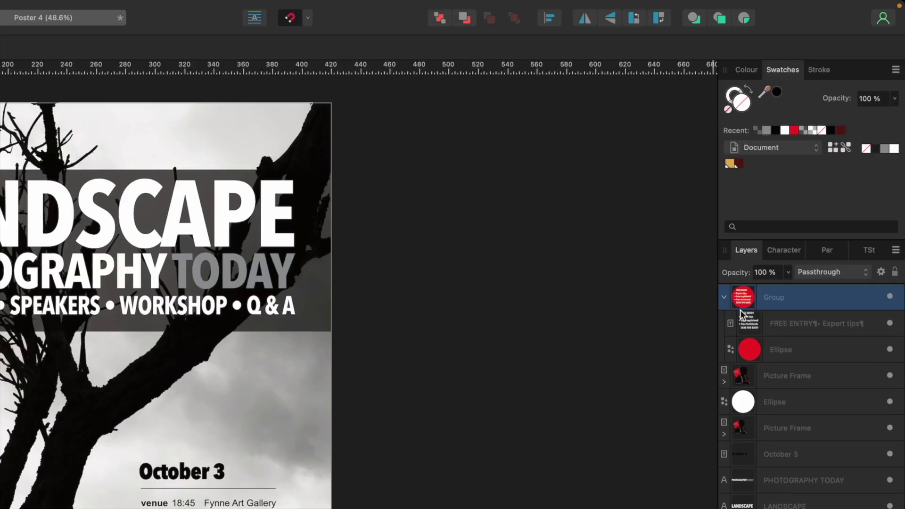
pyautogui.click(829, 161)
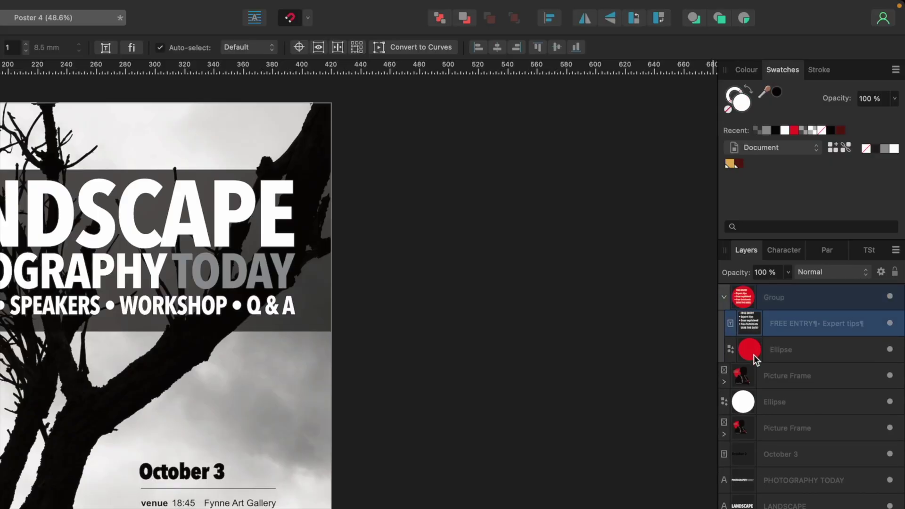
pyautogui.click(754, 351)
pyautogui.click(746, 298)
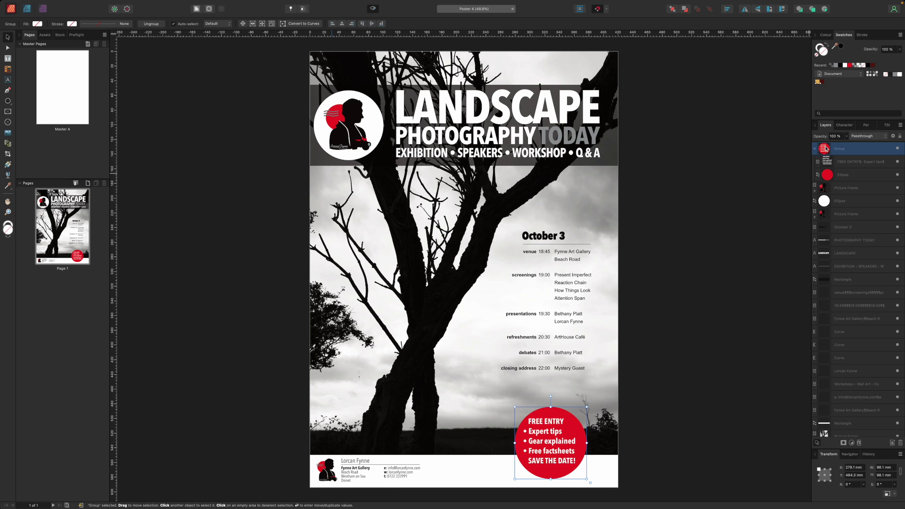
# Add an Outer Shadow to the badge with radius 100 px, opacity 100% and intensity 9%
pyautogui.click(860, 444)
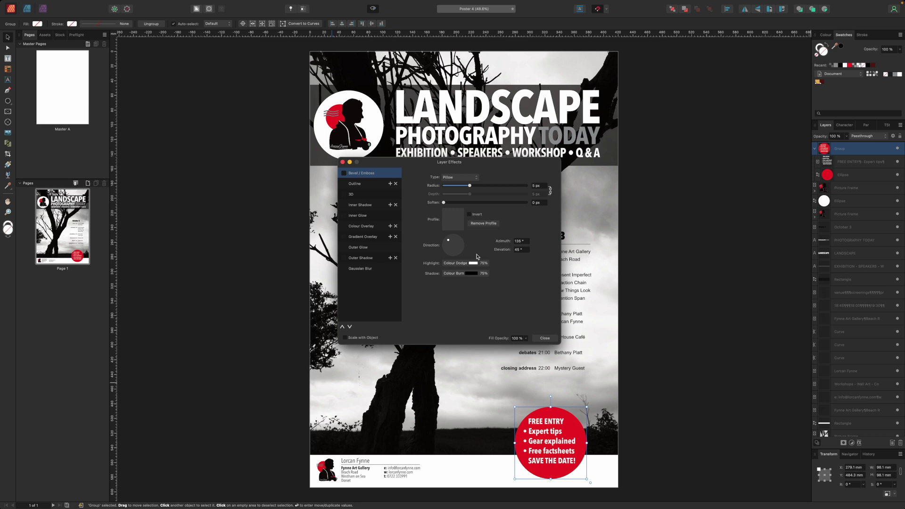
pyautogui.click(343, 258)
pyautogui.click(380, 257)
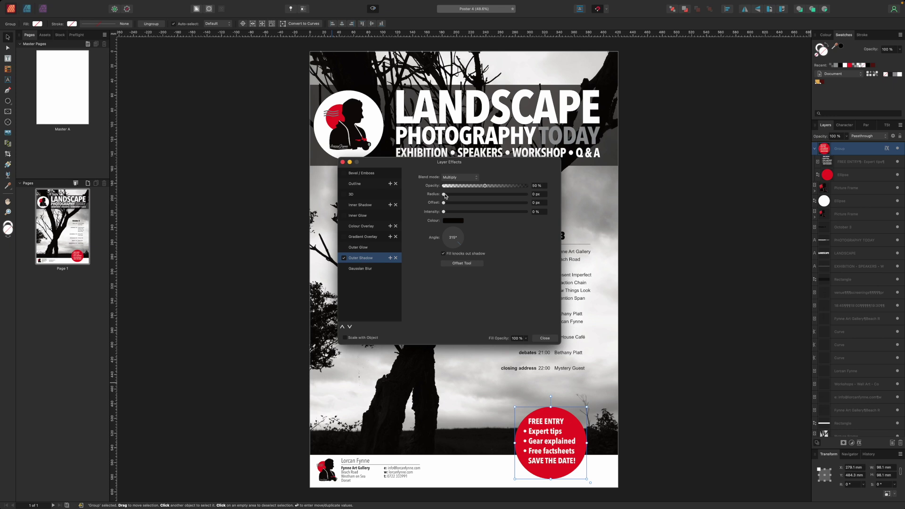
pyautogui.moveTo(444, 196); pyautogui.dragTo(525, 194)
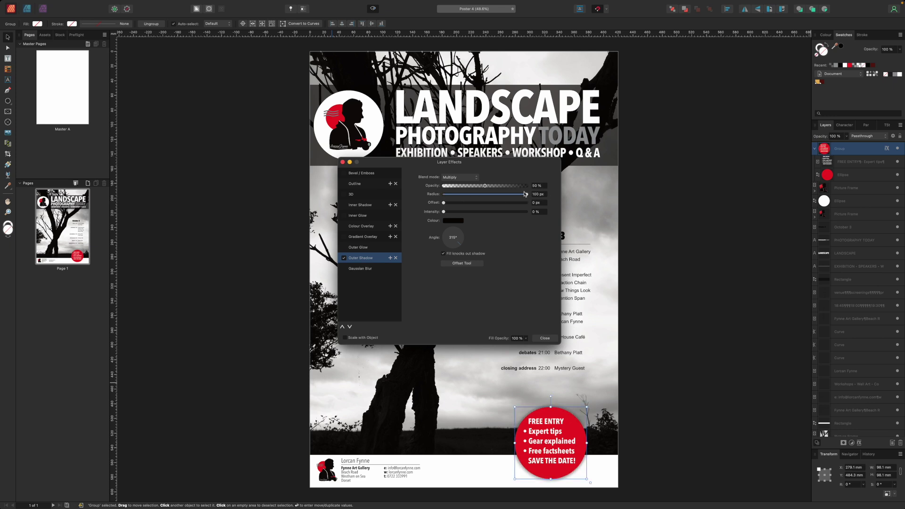
pyautogui.moveTo(485, 186); pyautogui.dragTo(540, 188)
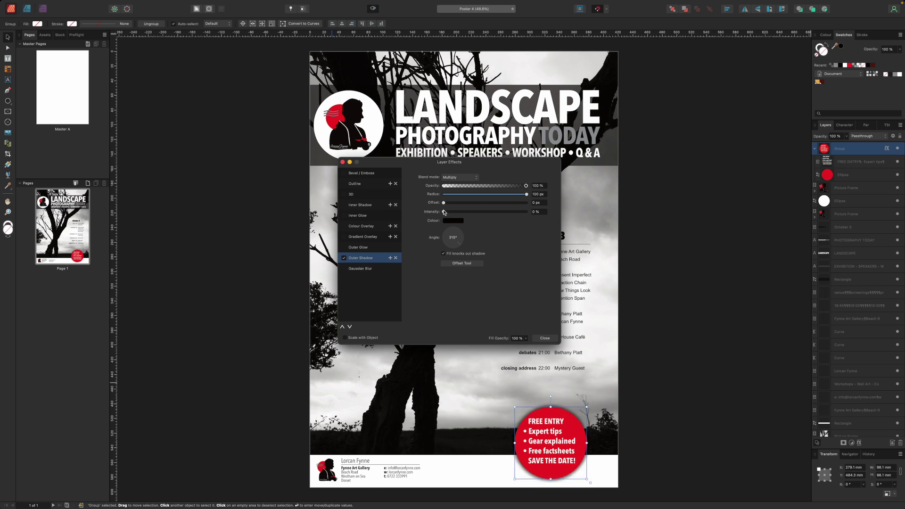
pyautogui.moveTo(444, 212)
pyautogui.mouseDown()
pyautogui.moveTo(485, 215)
pyautogui.moveTo(443, 217)
pyautogui.mouseUp()
pyautogui.click(545, 338)
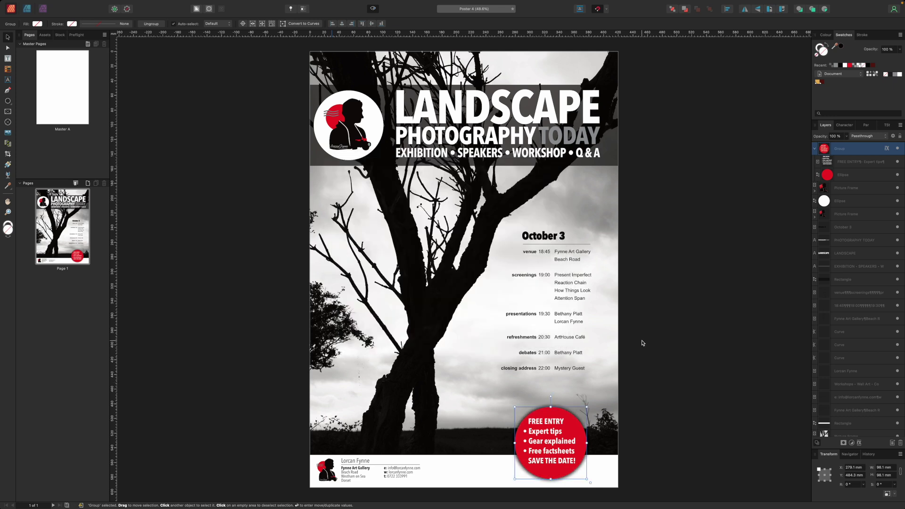